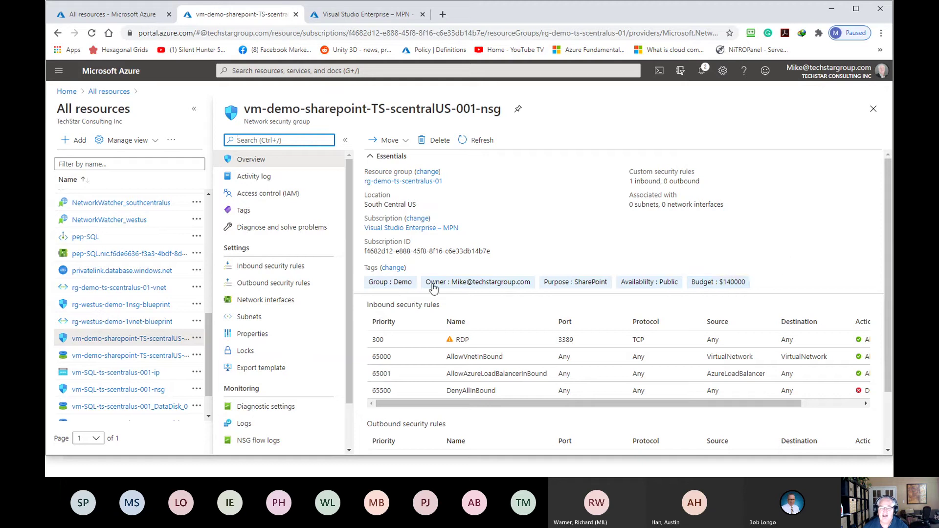
# Step: Start editing the tags of the vm-demo-sharepoint network security group and name a new tag Timeline
pyautogui.click(397, 269)
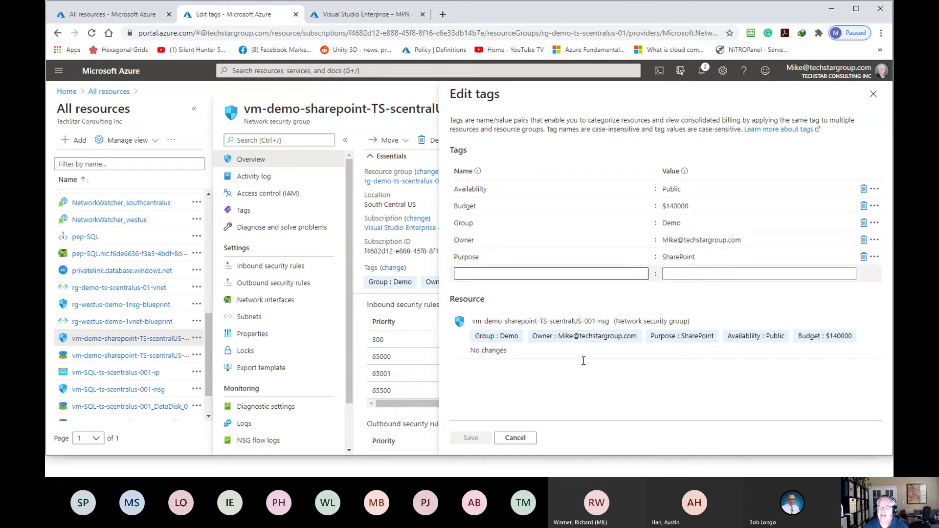
pyautogui.click(486, 273)
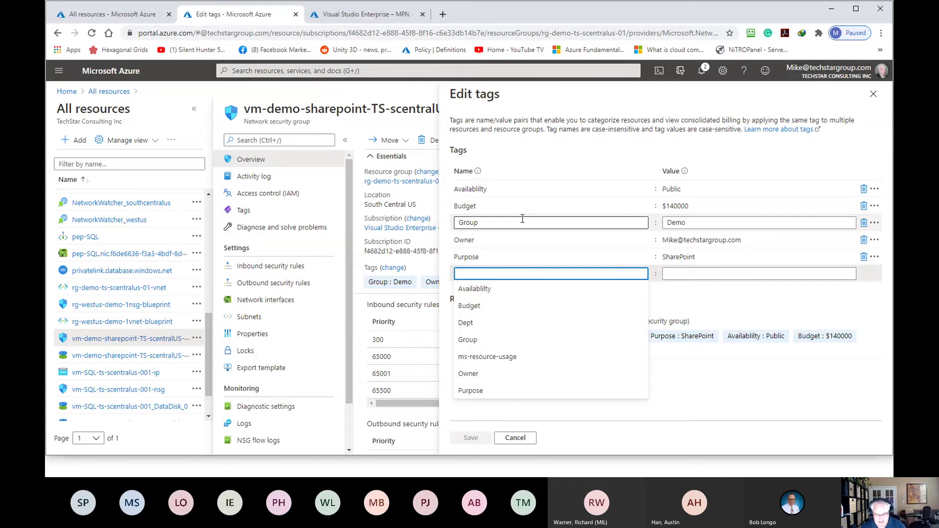
pyautogui.write('De')
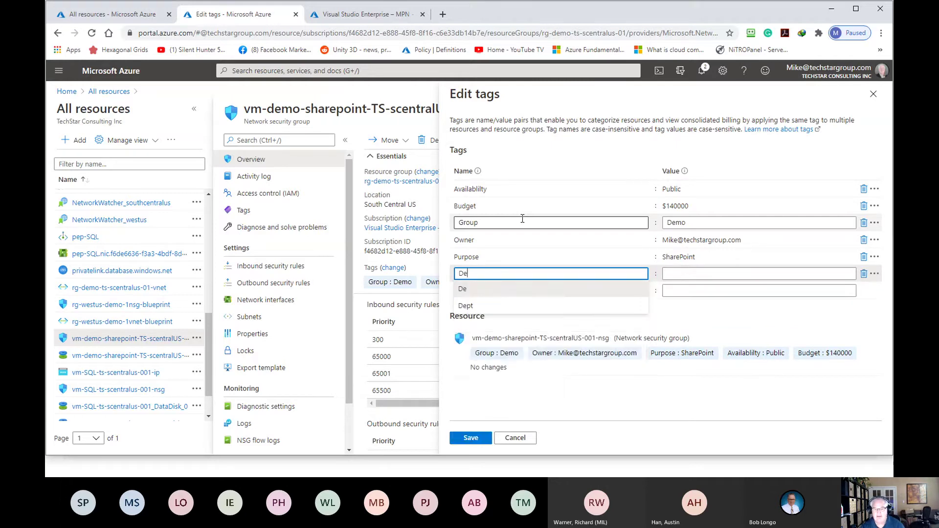
pyautogui.press('BackSpace')
pyautogui.press('BackSpace')
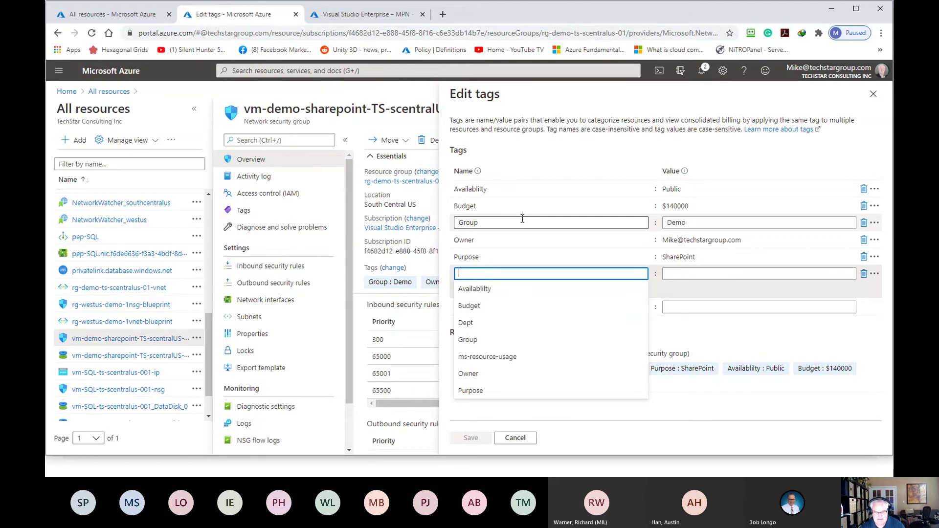
pyautogui.write('Timeline')
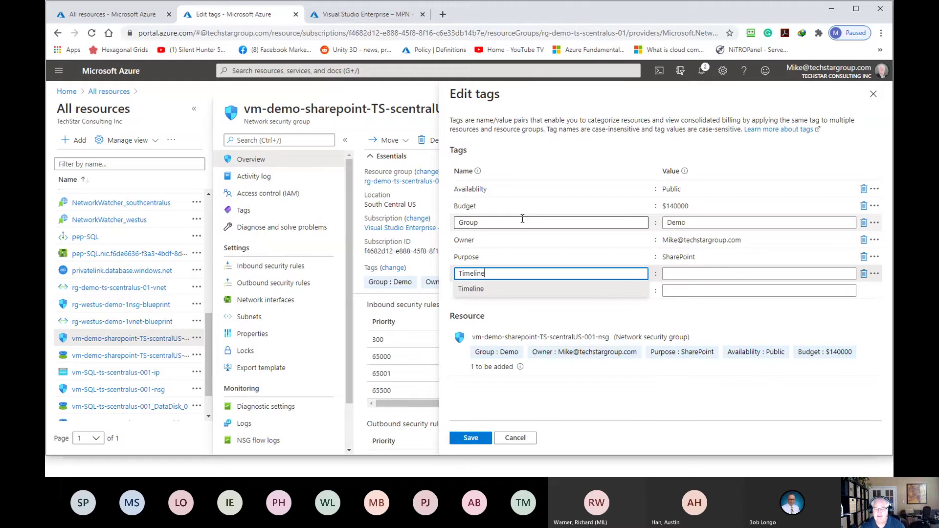
pyautogui.press('Tab')
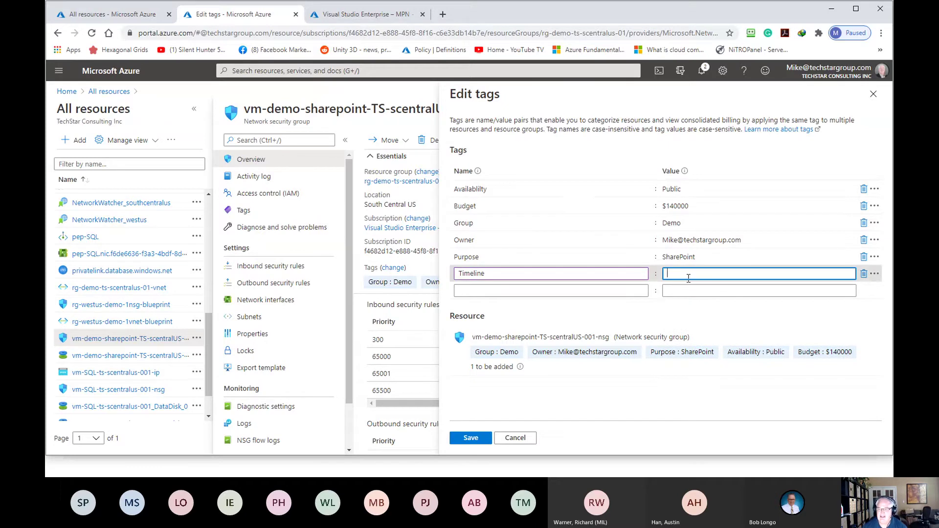
# Step: Give the Timeline tag the value Oct-21 and save the tag changes
pyautogui.write('Oc')
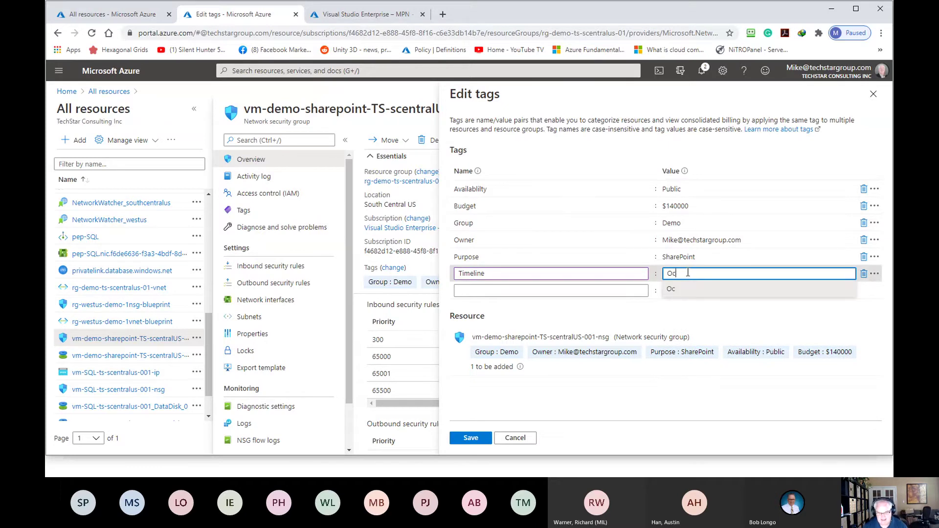
pyautogui.write('t-21')
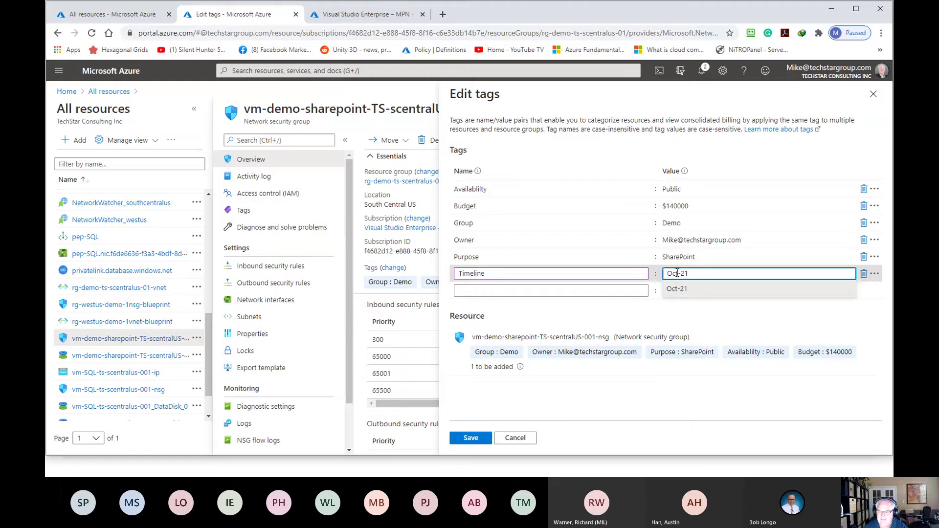
pyautogui.press('Escape')
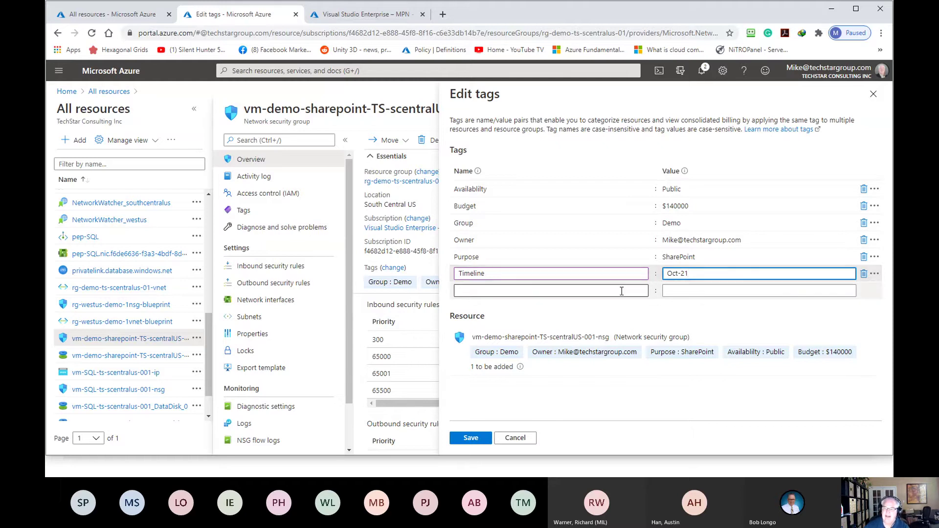
pyautogui.click(511, 289)
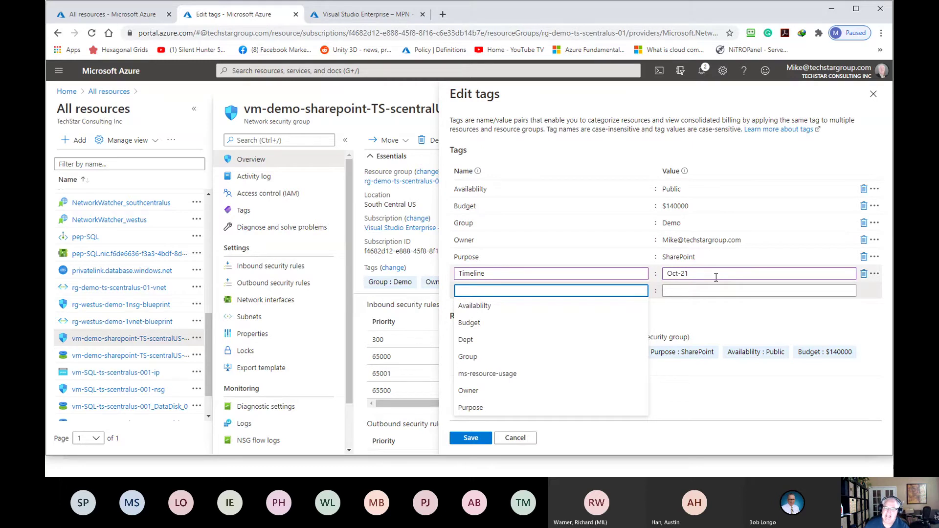
pyautogui.click(717, 414)
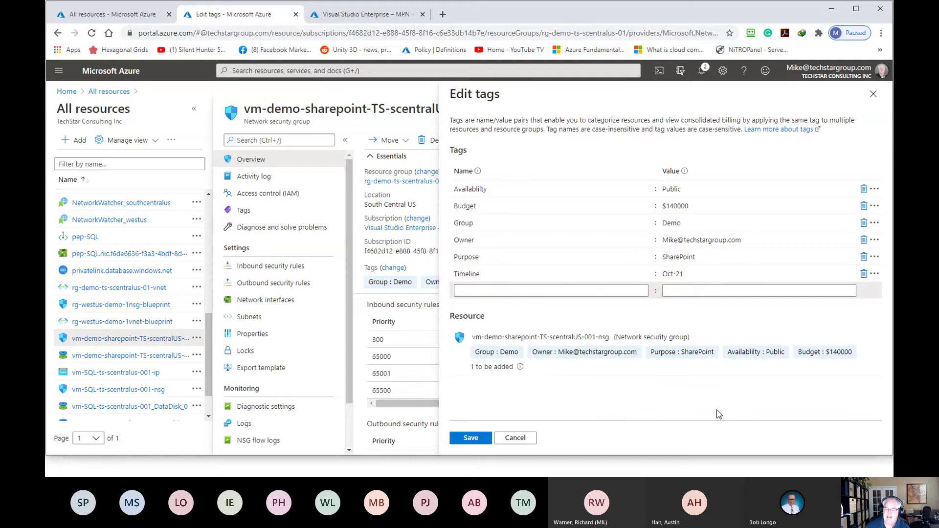
pyautogui.click(468, 438)
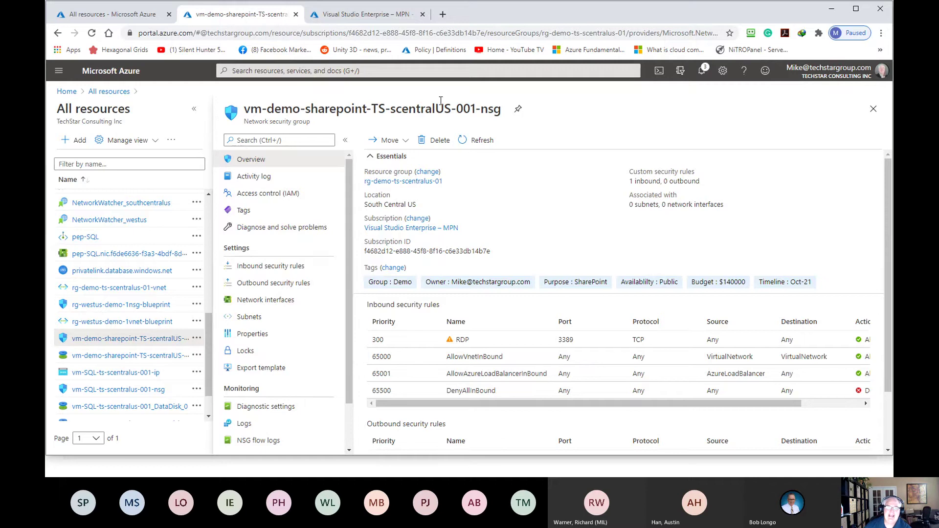
# Step: In the Visual Studio Enterprise – MPN cost analysis, review the costs and group them by the owner tag
pyautogui.click(357, 16)
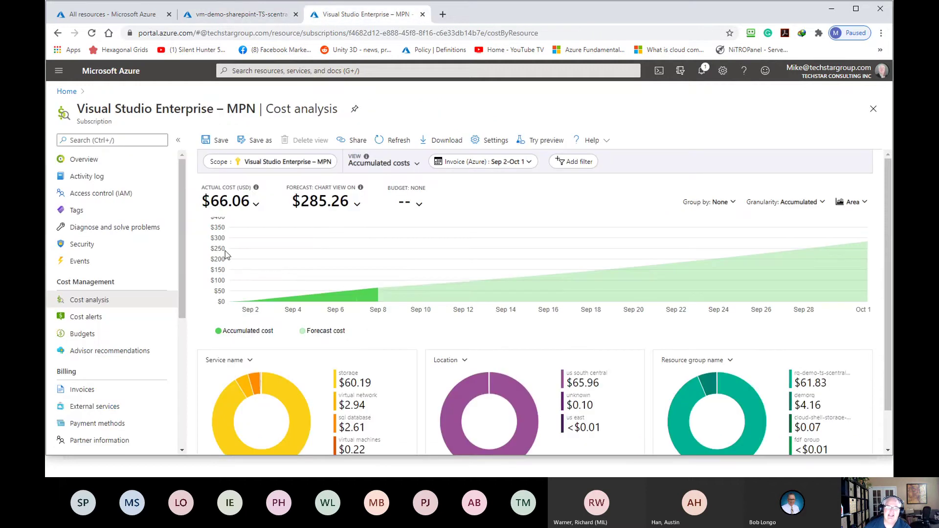
pyautogui.scroll(-1, 634, 303)
pyautogui.scroll(1, 634, 303)
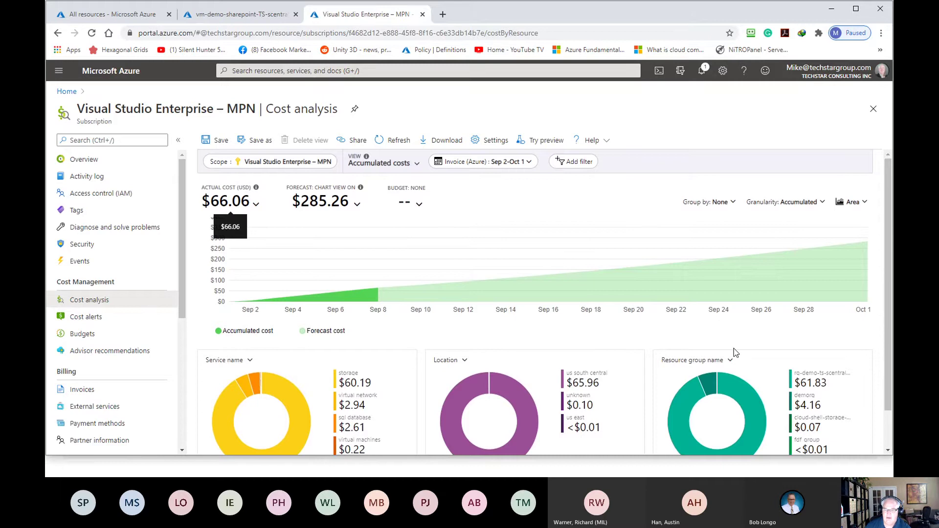
pyautogui.scroll(-1, 677, 316)
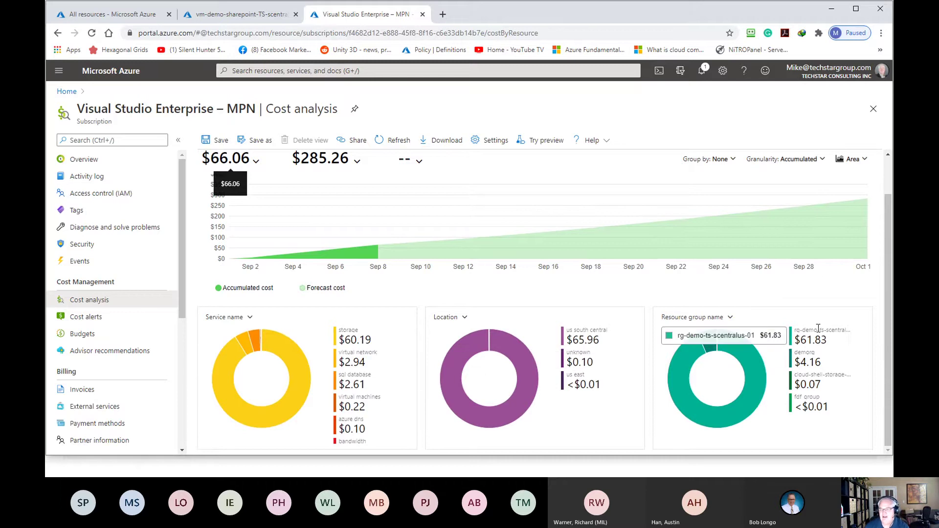
pyautogui.click(732, 159)
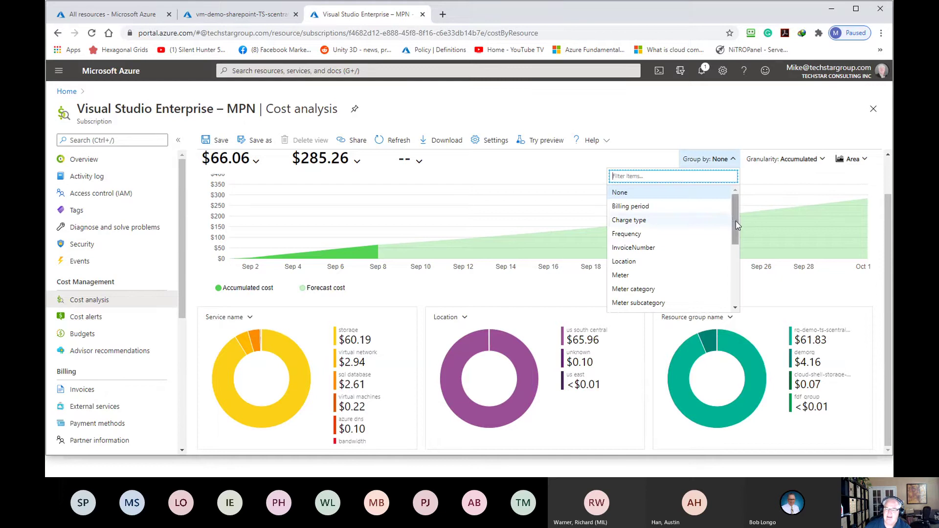
pyautogui.scroll(-5, 646, 274)
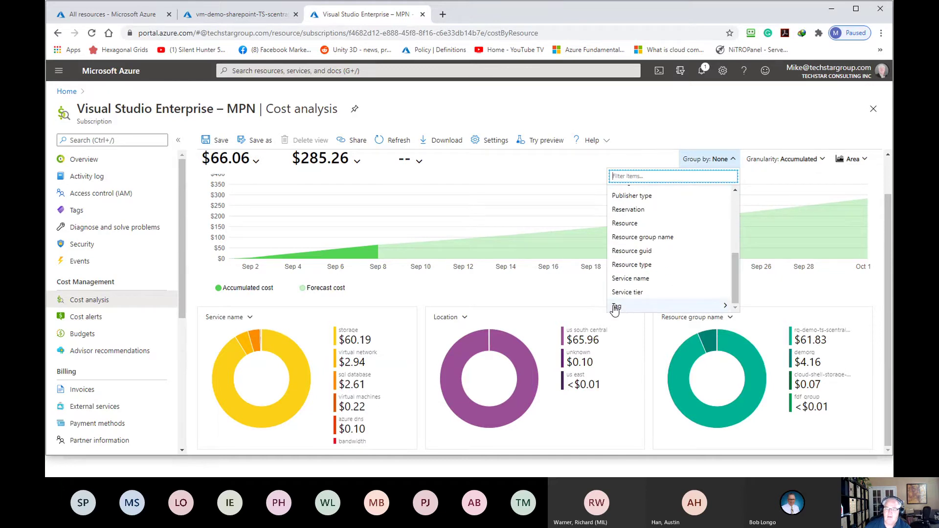
pyautogui.click(614, 307)
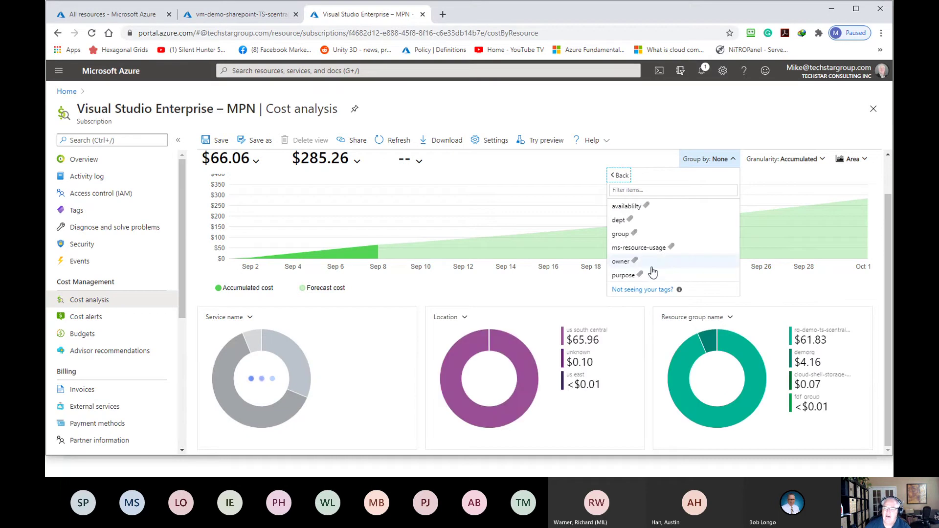
pyautogui.click(620, 262)
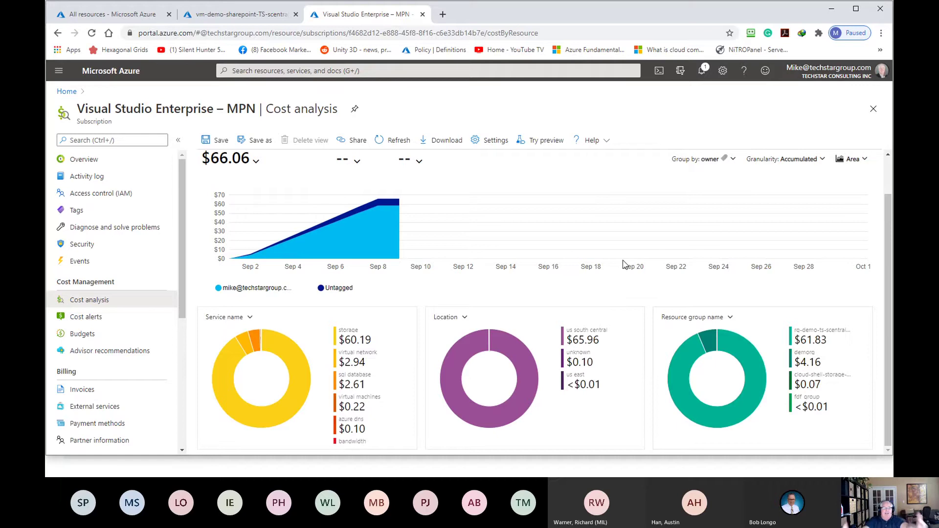
# Step: Regroup the cost analysis chart by the dept tag to examine spending per department
pyautogui.click(733, 159)
pyautogui.scroll(-5, 691, 271)
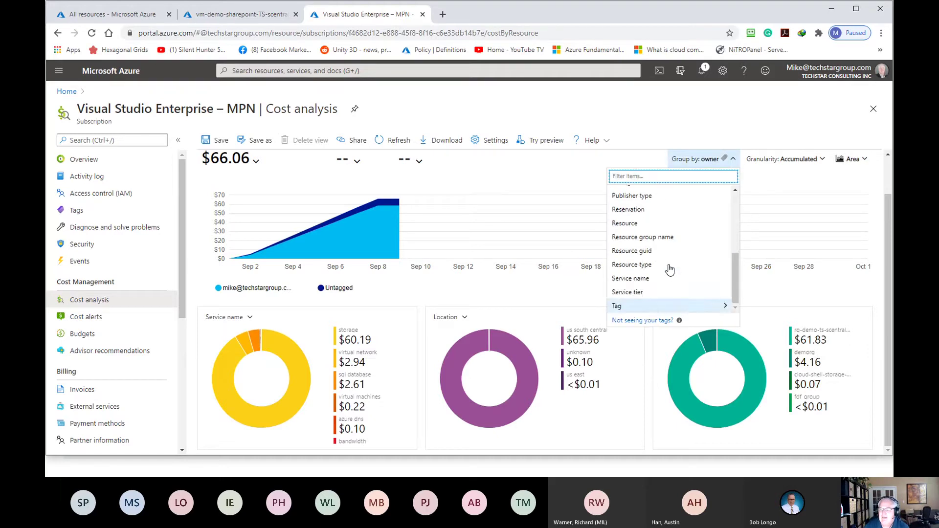
pyautogui.click(626, 306)
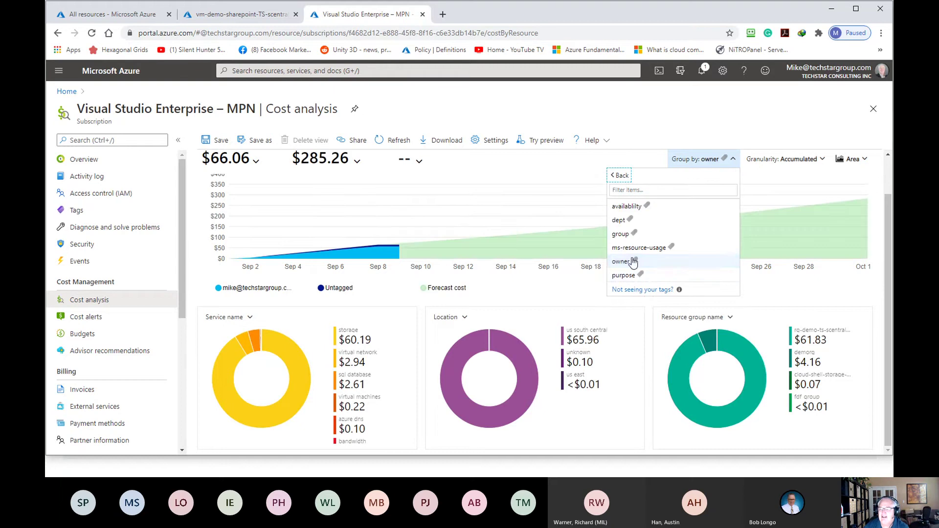
pyautogui.click(618, 220)
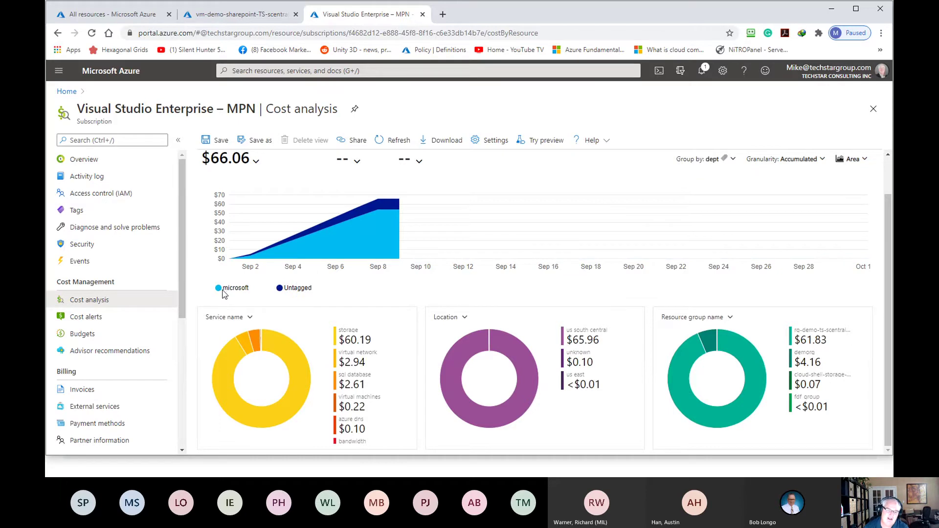
pyautogui.moveTo(400, 232)
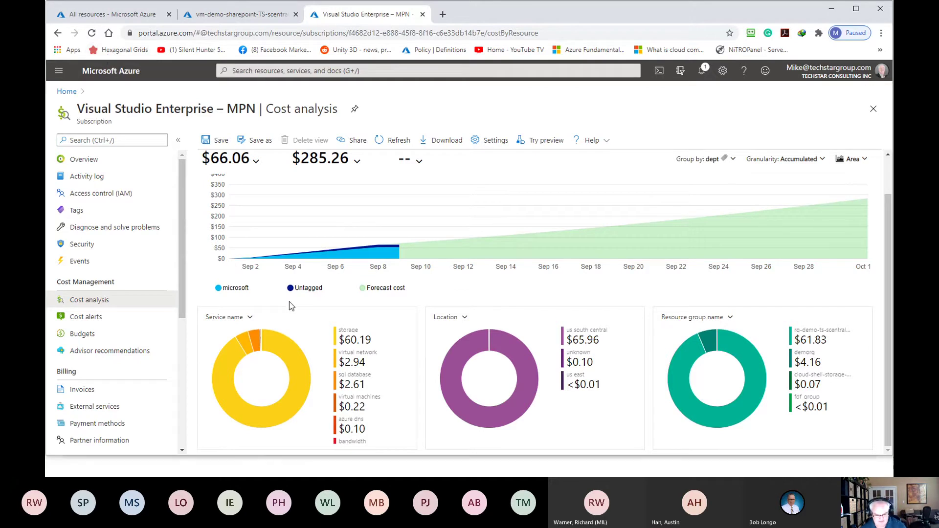
# Step: Switch to the slide presentation and open the Demo link on the Customize a Dashboard & Reports slide
pyautogui.hotkey('alt', 'Tab')
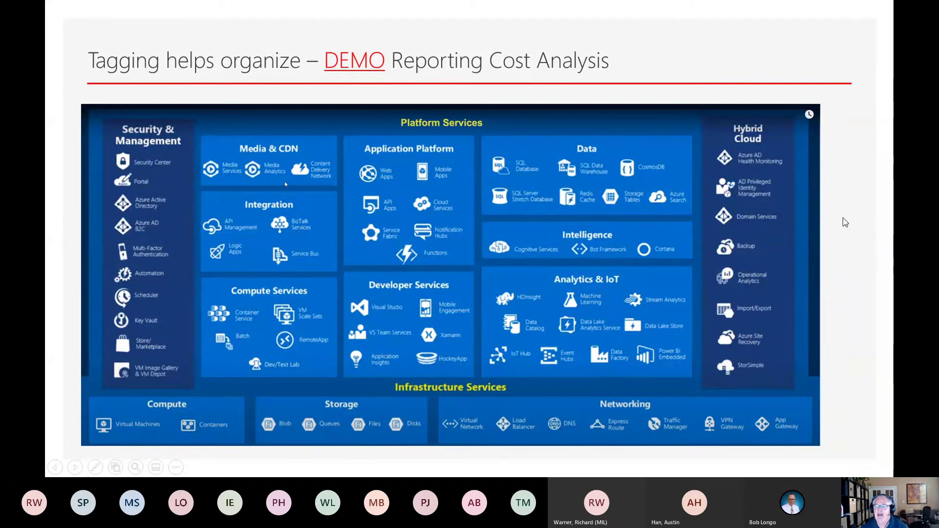
pyautogui.press('Right')
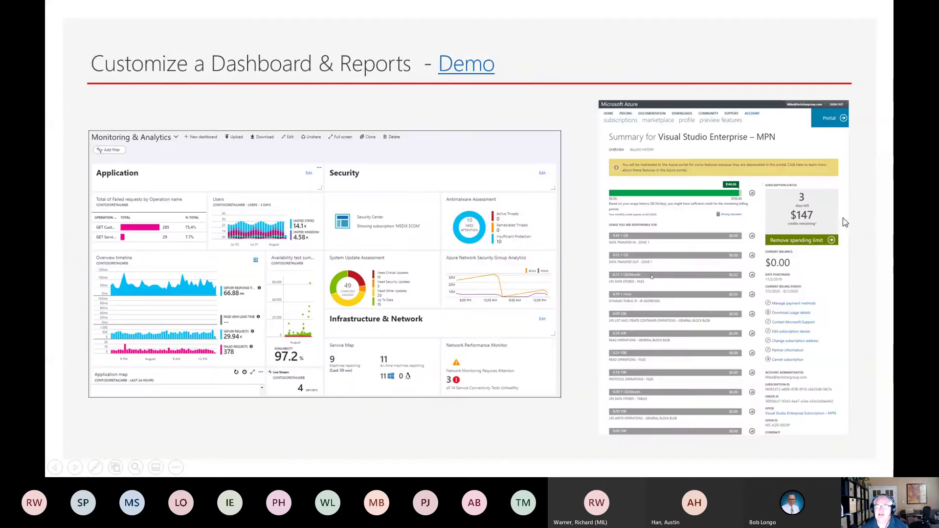
pyautogui.click(465, 74)
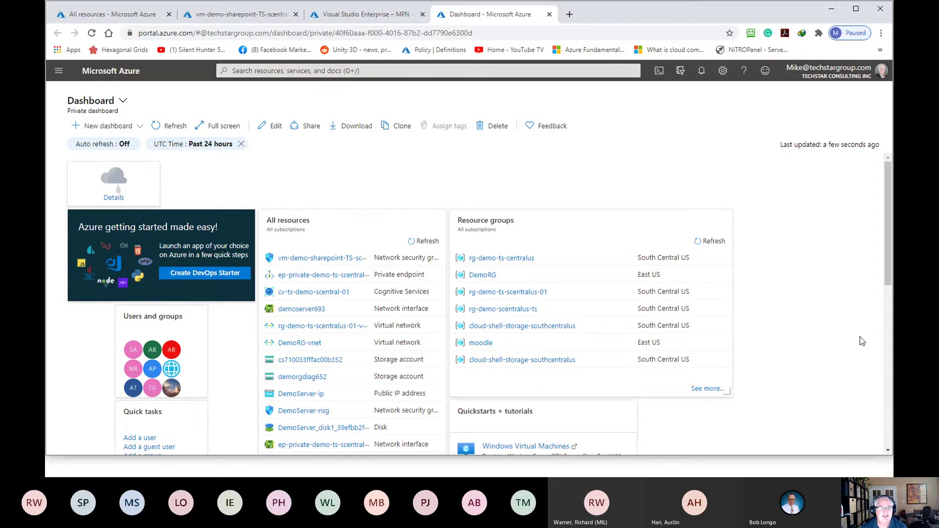
# Step: Customize the dashboard by placing a Marketplace tile directly below the Azure getting started tile, then finish customizing
pyautogui.scroll(-1, 862, 331)
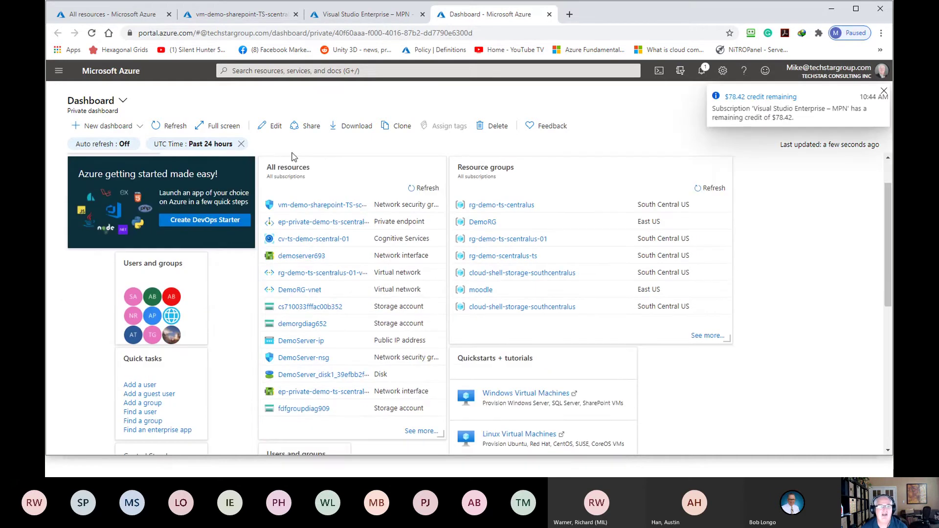
pyautogui.click(273, 129)
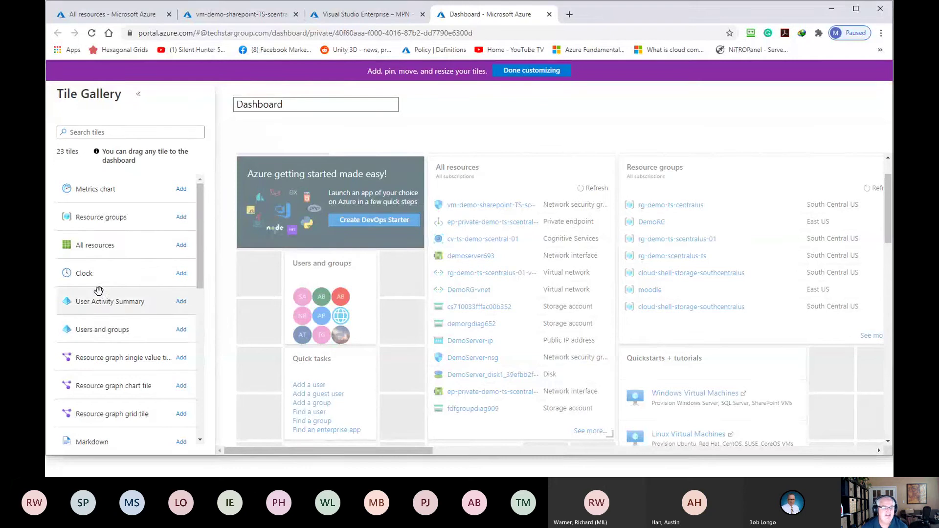
pyautogui.scroll(-3, 111, 275)
pyautogui.scroll(-4, 111, 276)
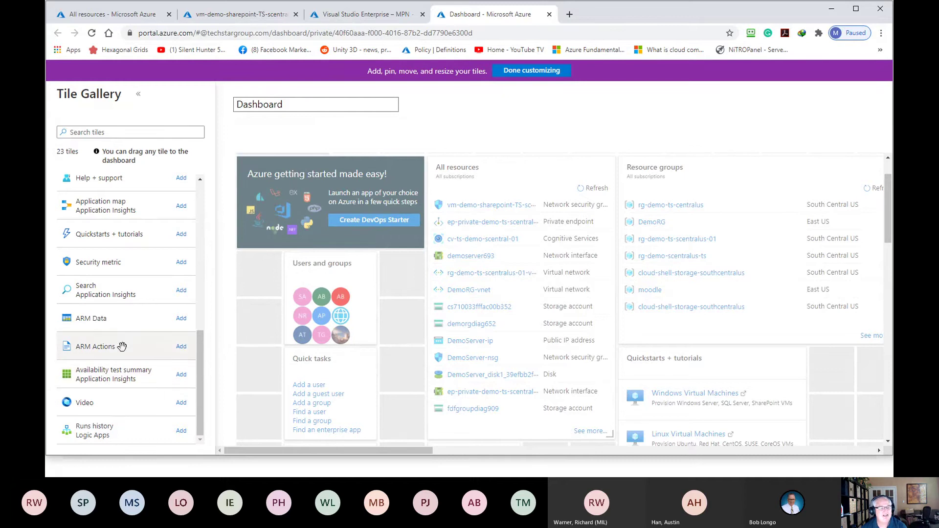
pyautogui.scroll(4, 131, 293)
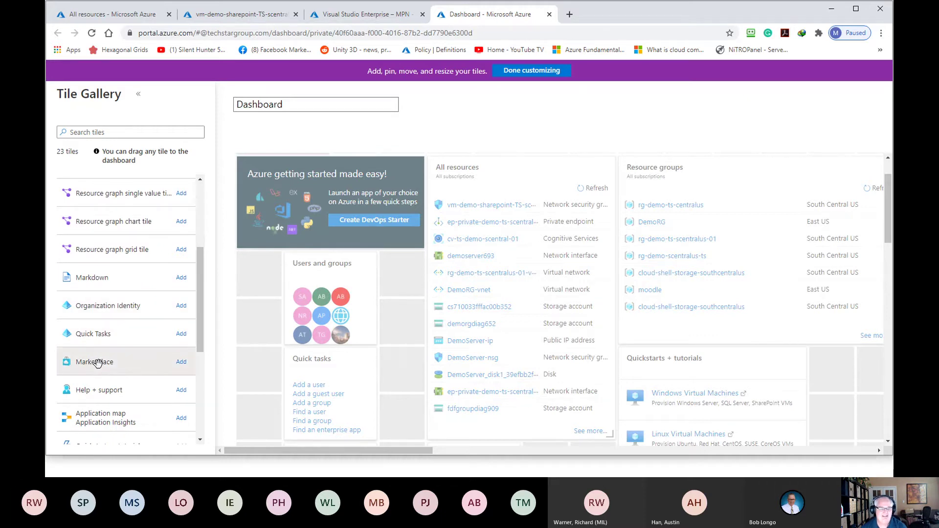
pyautogui.moveTo(96, 361); pyautogui.dragTo(295, 290)
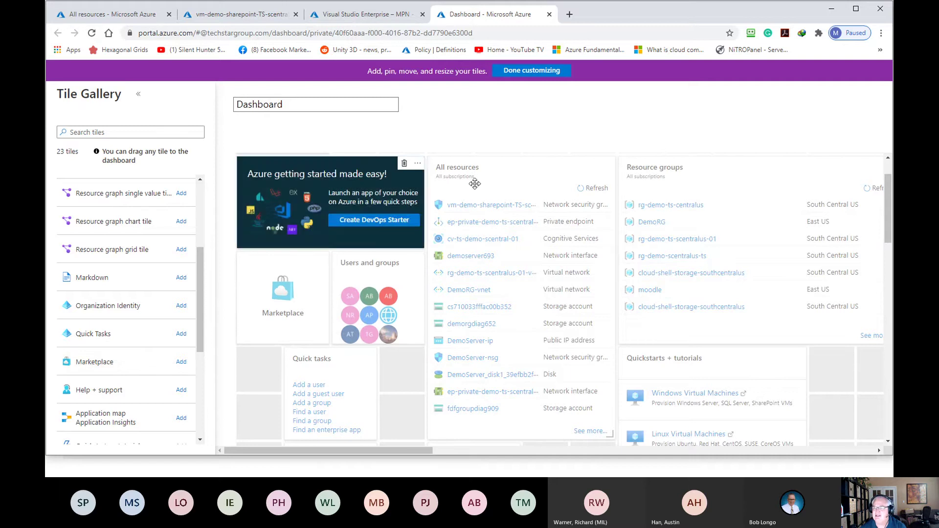
pyautogui.click(536, 71)
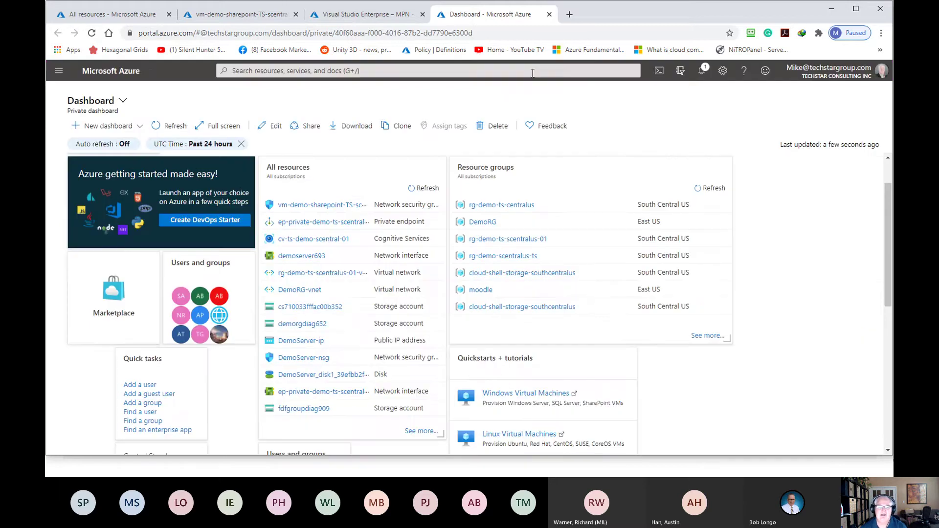
# Step: Open the Marketplace from its dashboard tile and browse the offerings in the Databases category
pyautogui.click(113, 298)
pyautogui.moveTo(534, 4)
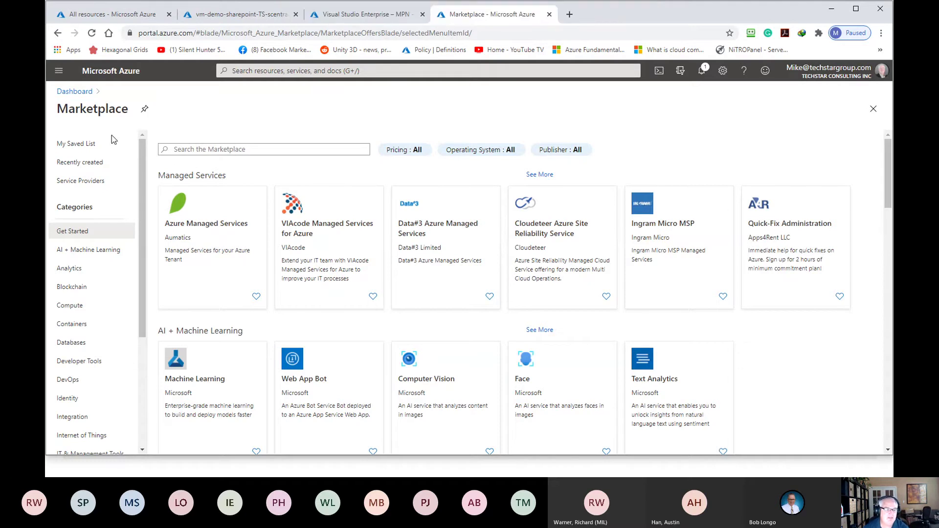
pyautogui.click(79, 342)
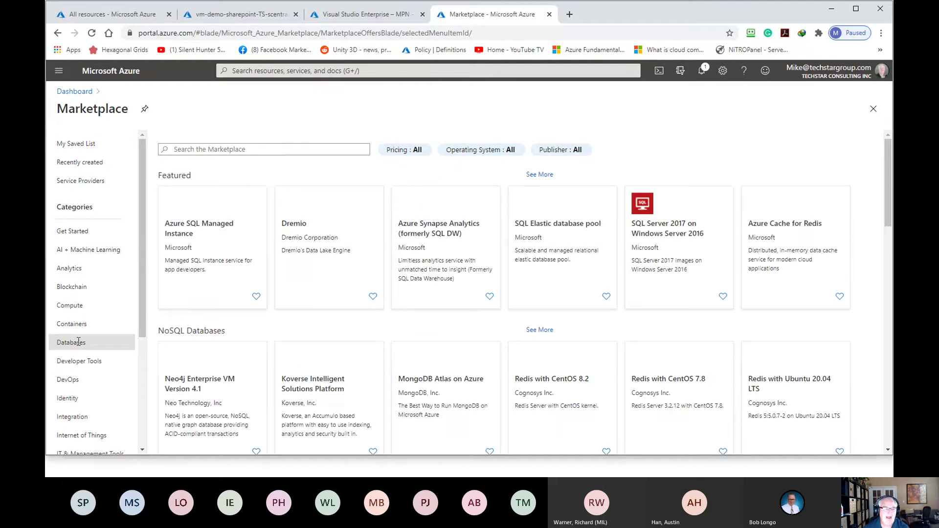
pyautogui.scroll(-5, 821, 332)
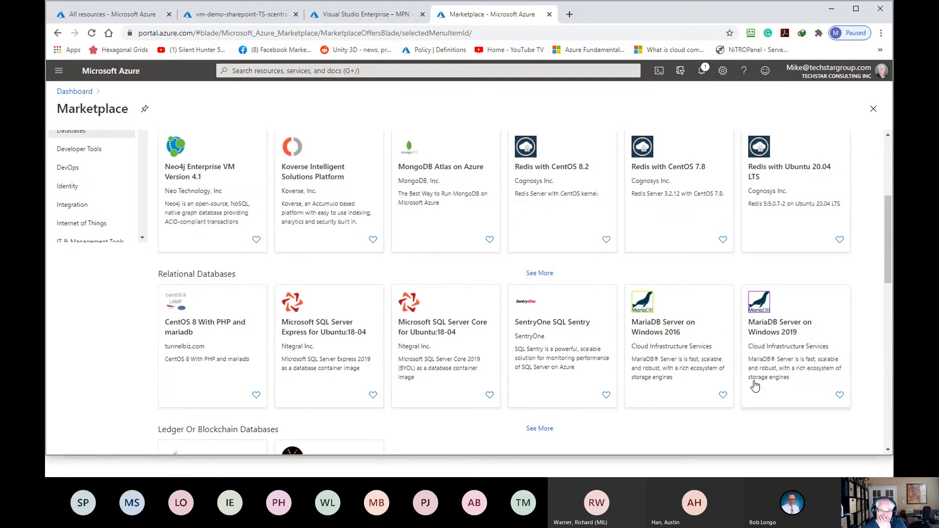
# Step: Browse the remaining Databases offerings and search the Marketplace for "sql server"
pyautogui.scroll(-3, 645, 378)
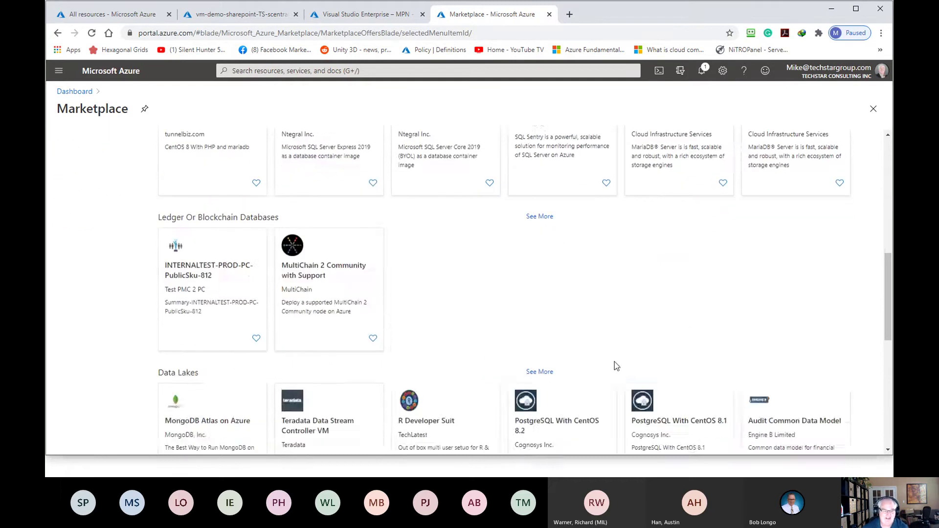
pyautogui.scroll(10, 615, 362)
pyautogui.click(249, 148)
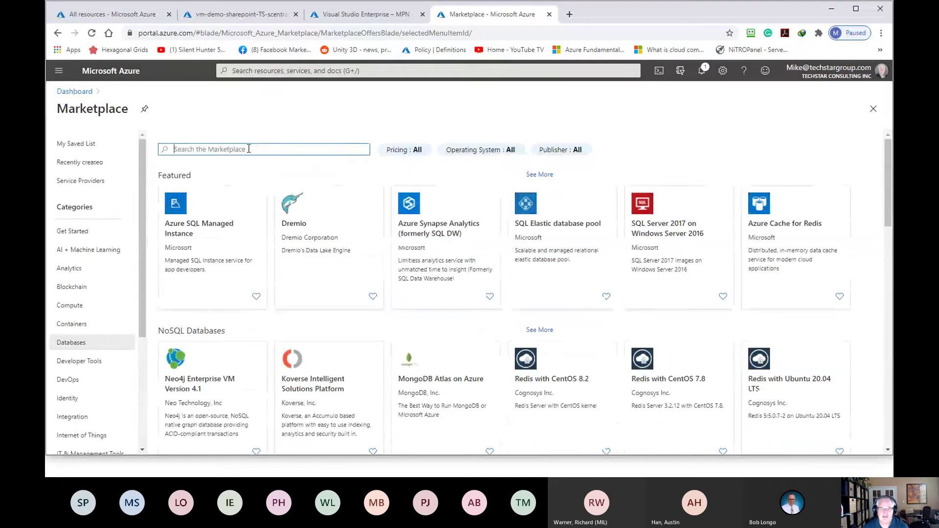
pyautogui.write('sql')
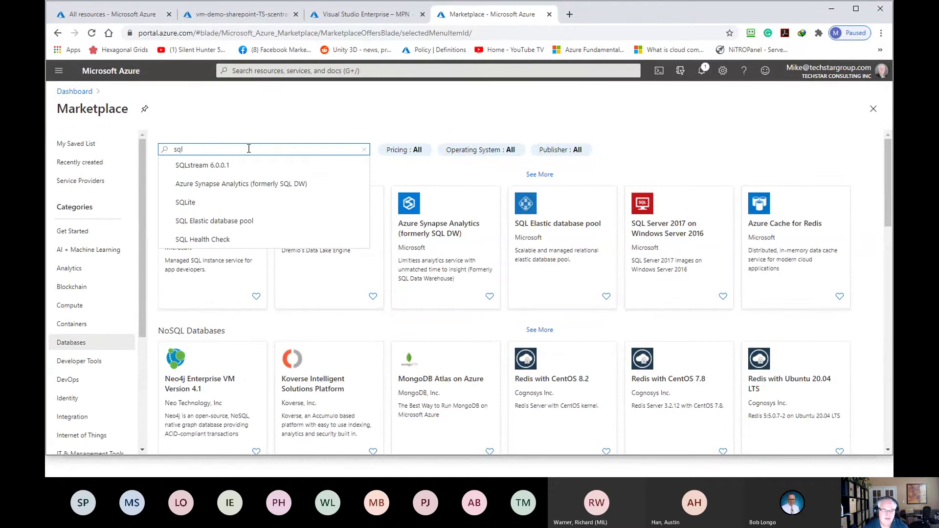
pyautogui.write(' server')
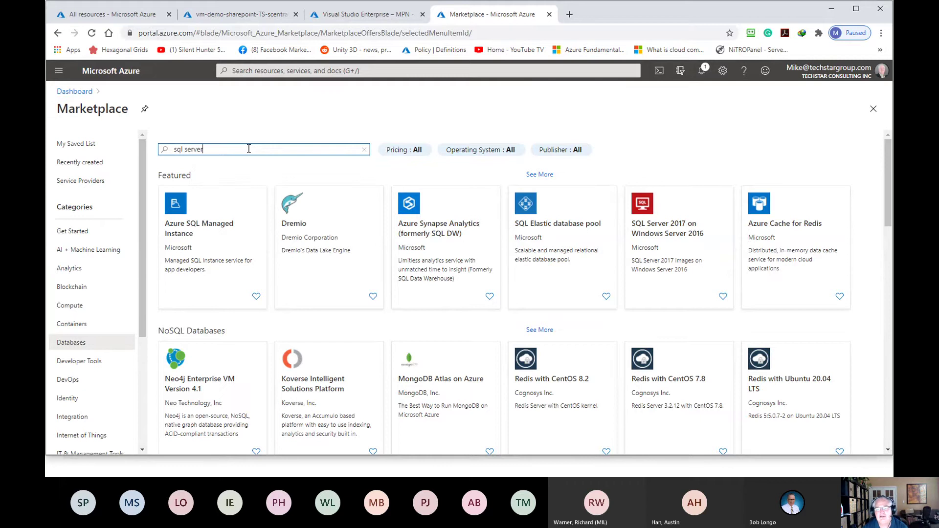
pyautogui.press('Return')
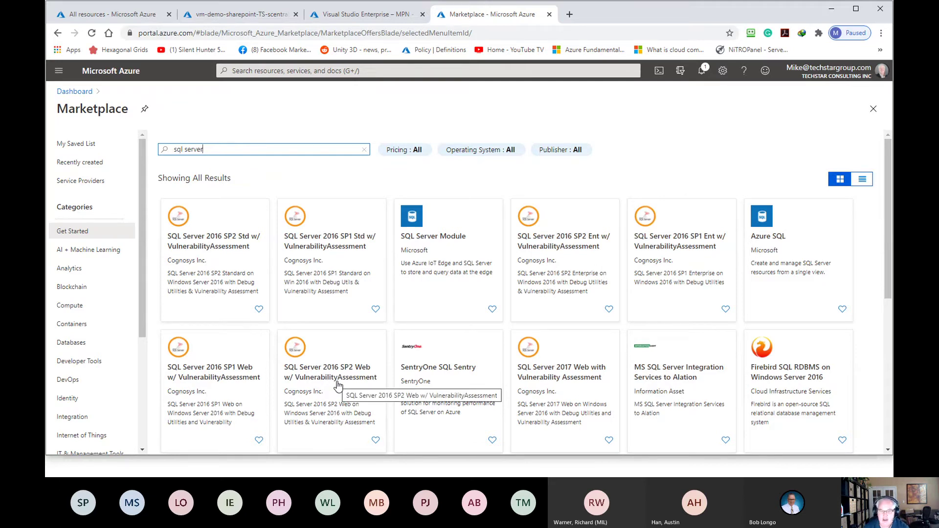
# Step: Review the overview and plans of the SQL Server 2016 SP2 Web w/ VulnerabilityAssessment offering, then return to the Marketplace
pyautogui.click(337, 385)
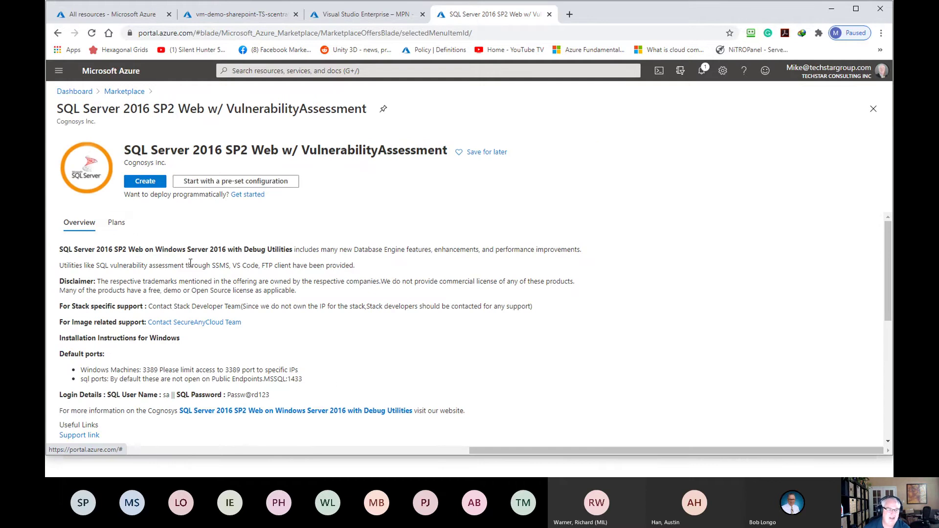
pyautogui.click(117, 223)
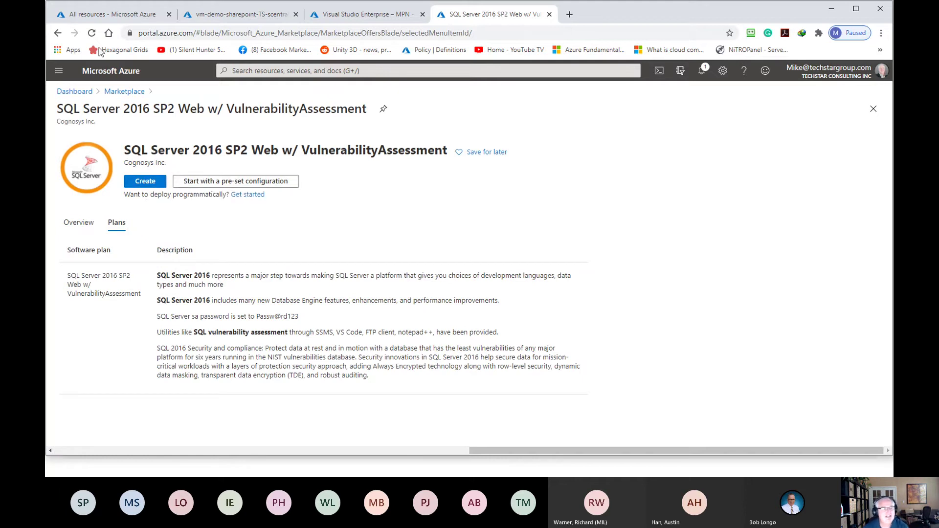
pyautogui.click(58, 34)
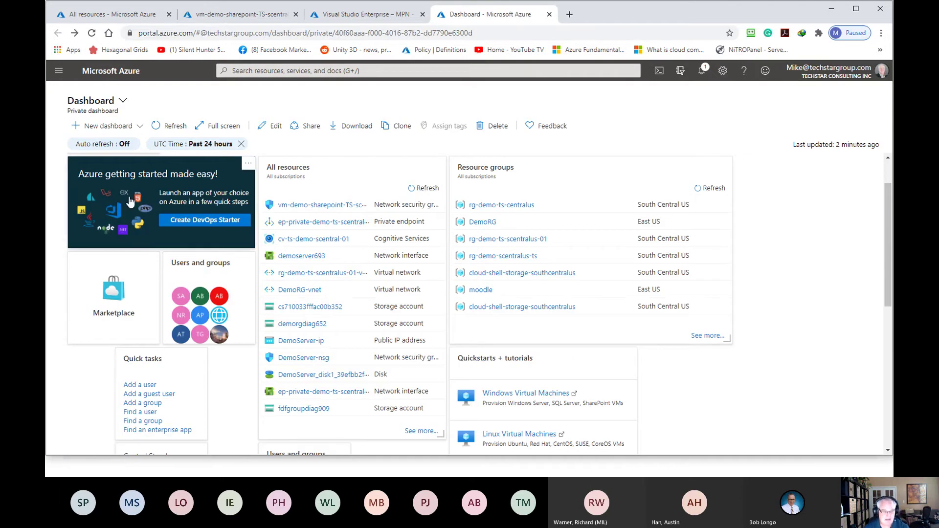
pyautogui.click(75, 32)
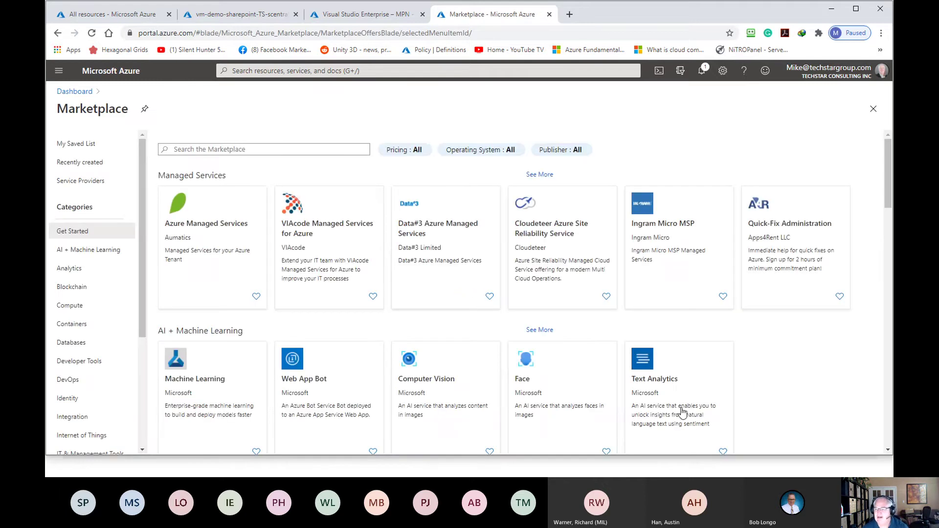
# Step: Search the Marketplace for "sql server" and filter the offerings to the publisher Microsoft
pyautogui.click(234, 150)
pyautogui.write('s')
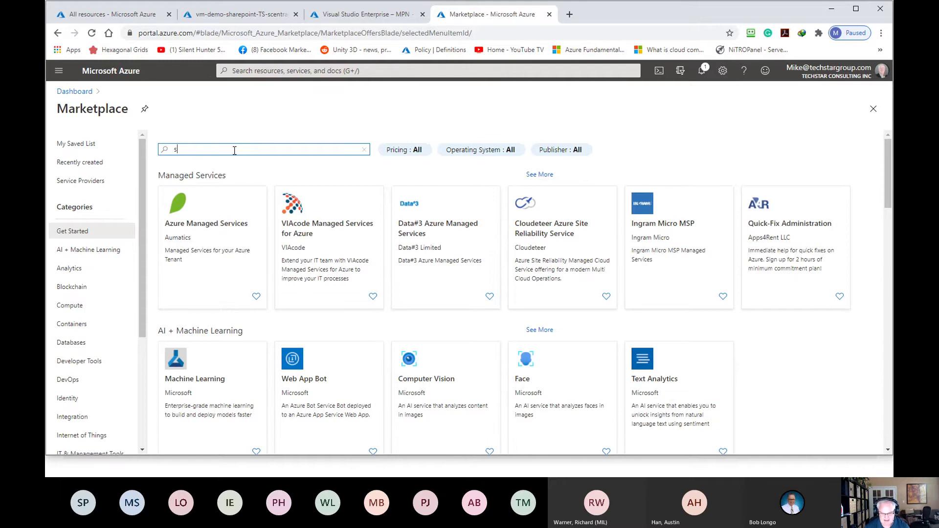
pyautogui.write('ql se')
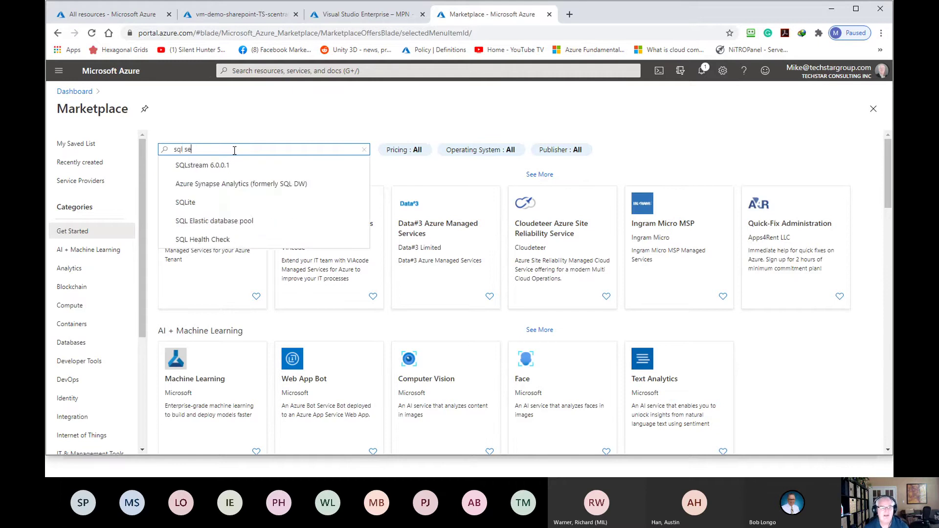
pyautogui.write('rver')
pyautogui.press('Return')
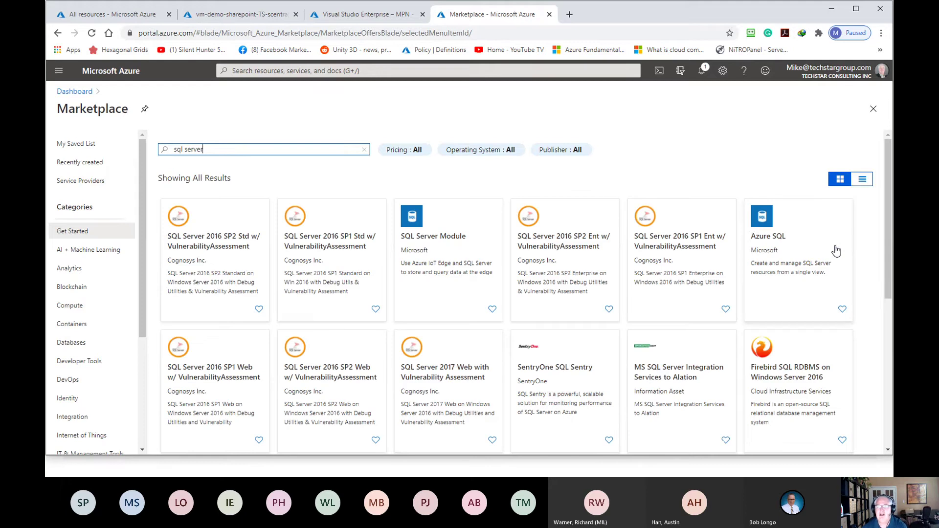
pyautogui.click(566, 153)
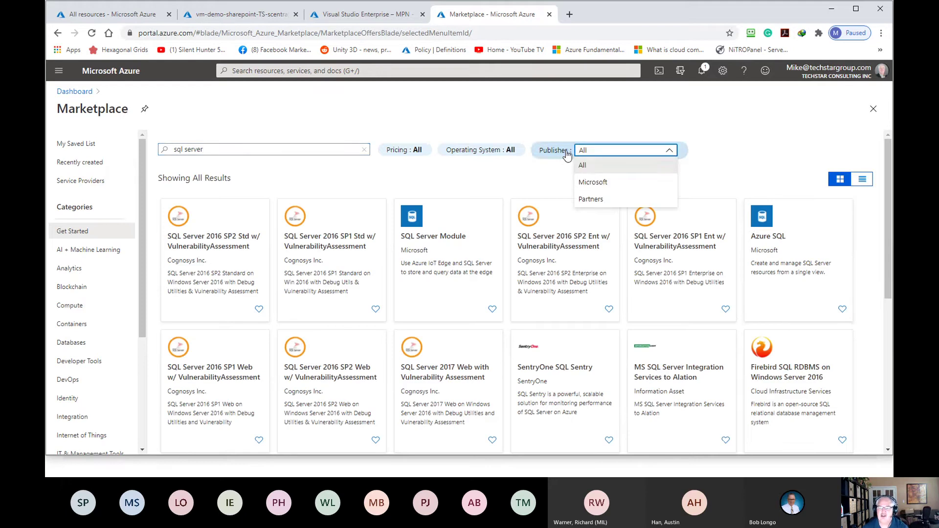
pyautogui.click(590, 184)
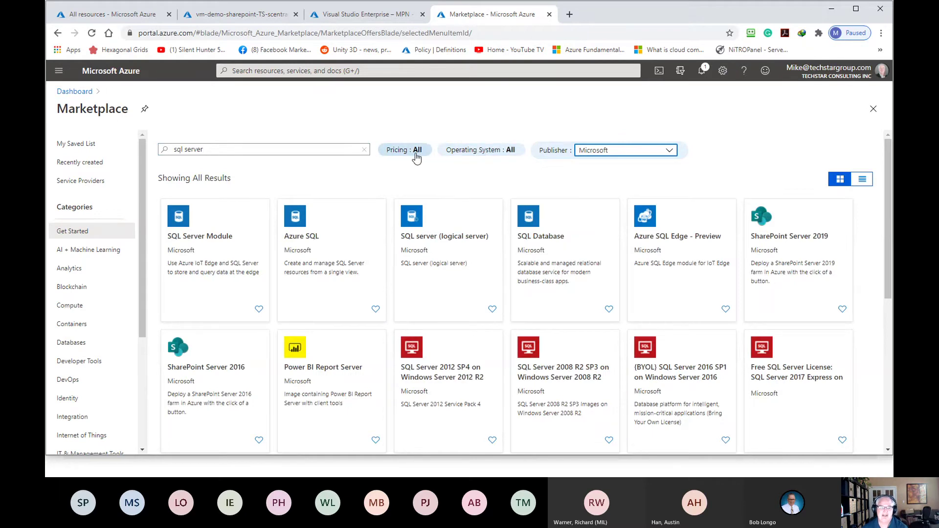
# Step: Start creating a SQL database from the Azure SQL offering, keeping the Single database resource type
pyautogui.click(315, 259)
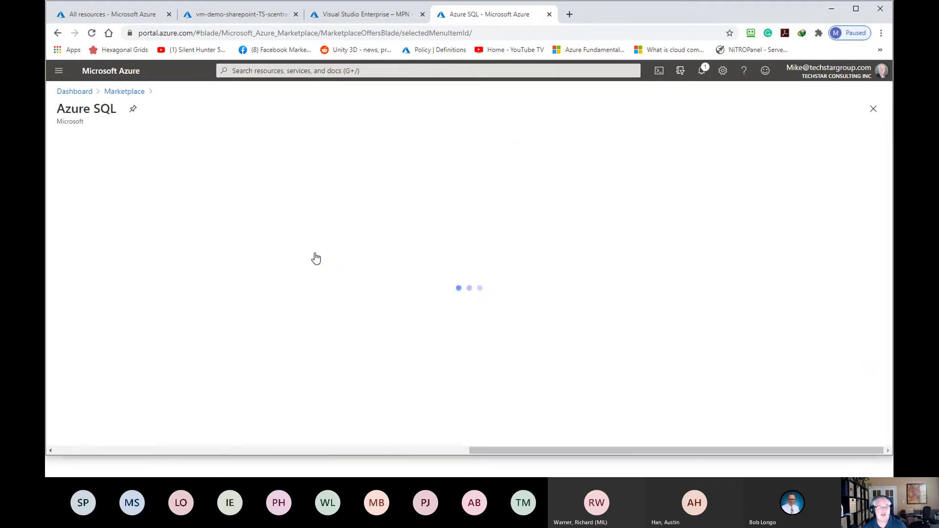
pyautogui.click(143, 181)
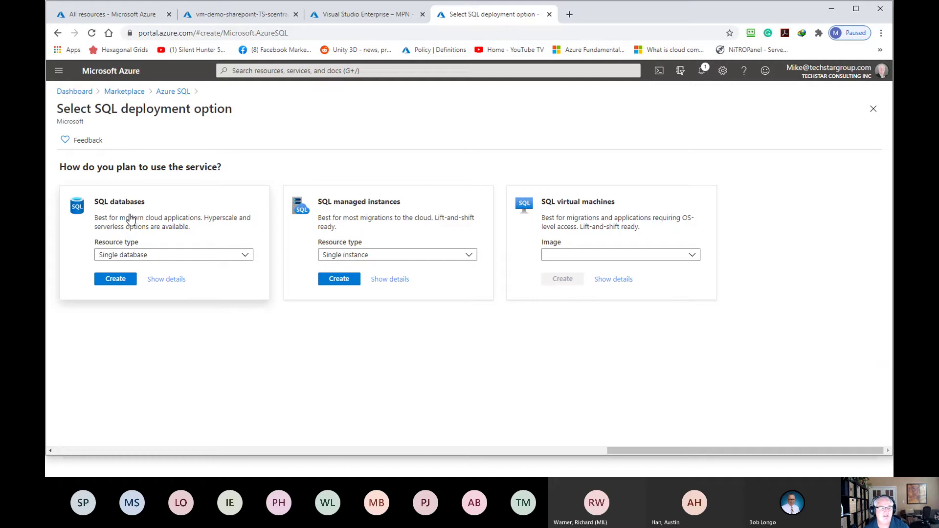
pyautogui.click(200, 261)
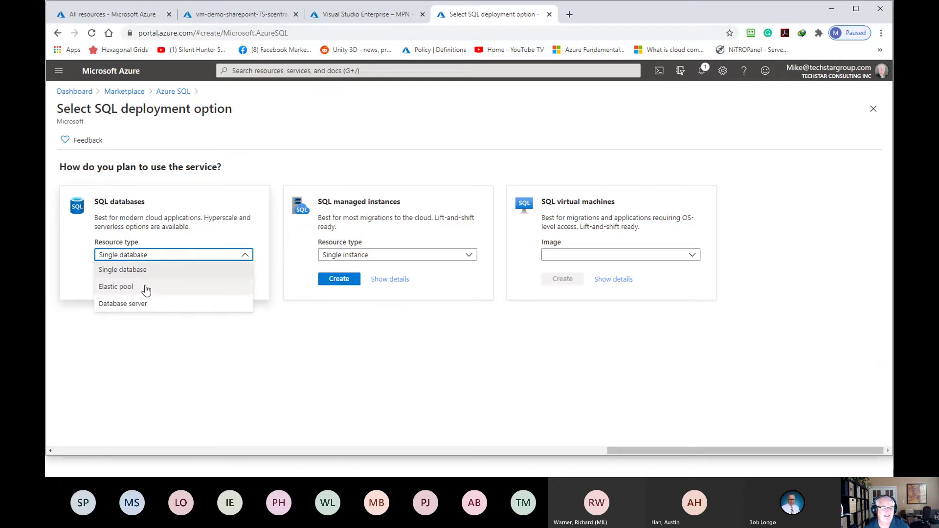
pyautogui.click(130, 345)
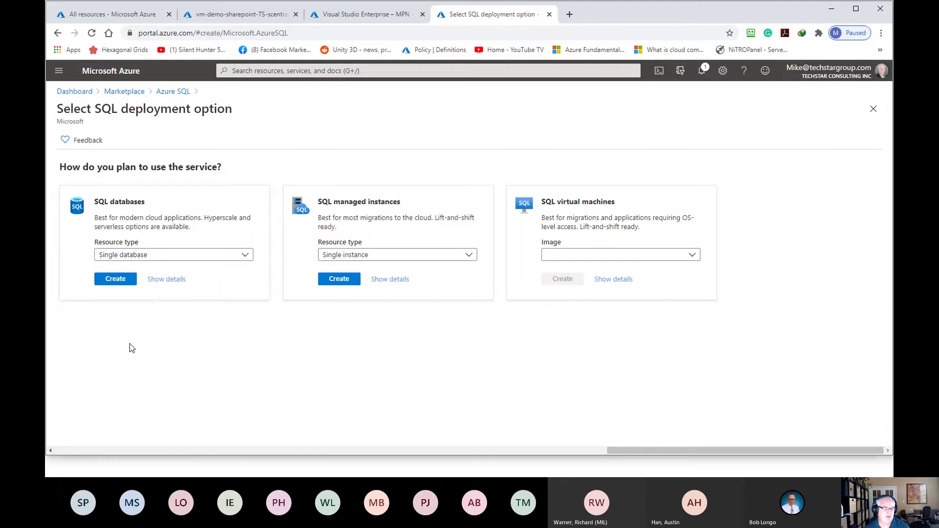
pyautogui.click(116, 280)
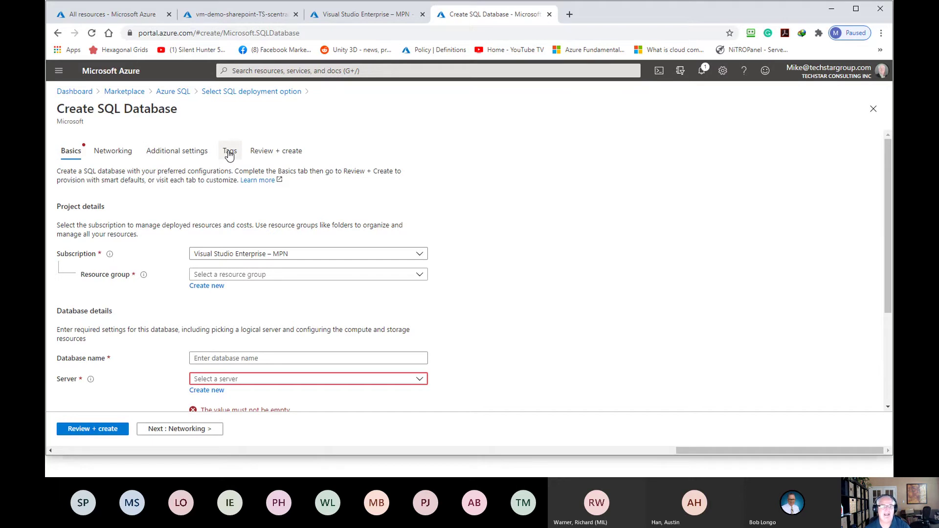
# Step: Keep the Visual Studio Enterprise – MPN subscription and assign the database to resource group rg-demo-ts-scentralus-01
pyautogui.click(306, 260)
pyautogui.click(305, 259)
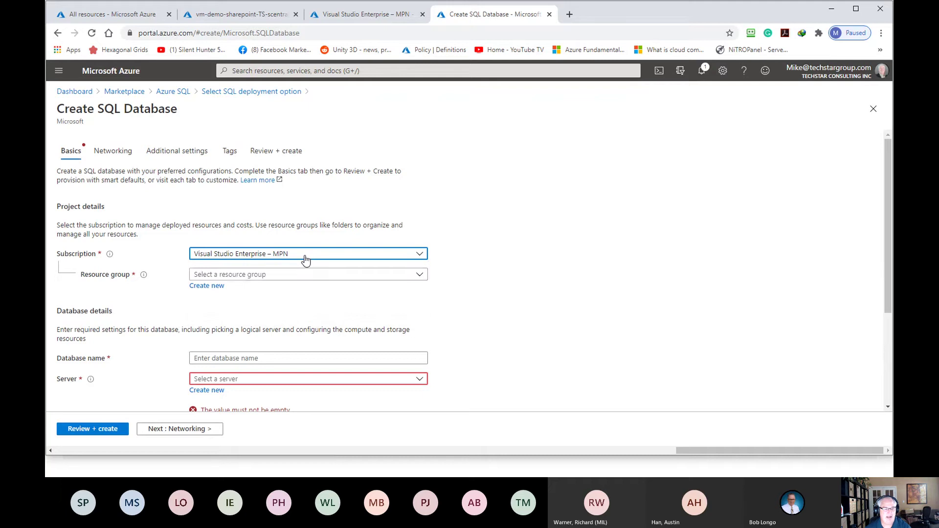
pyautogui.click(284, 276)
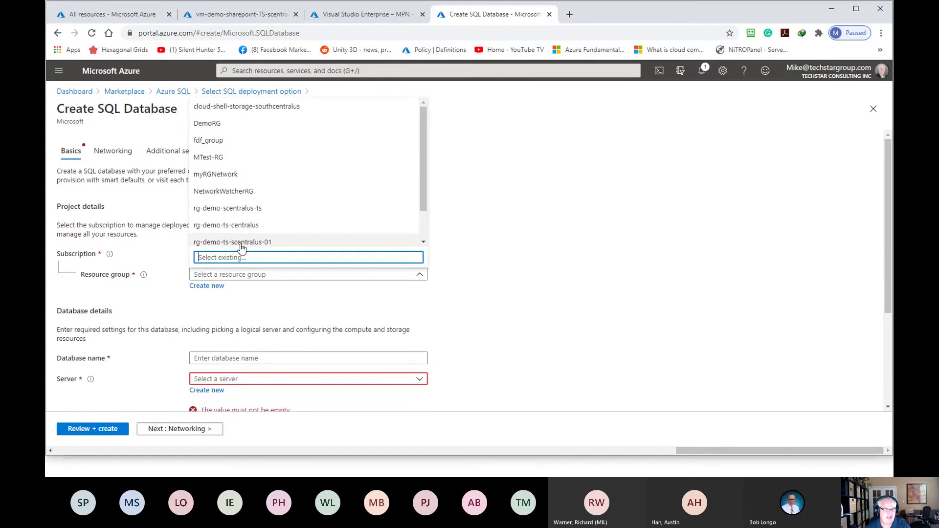
pyautogui.click(212, 244)
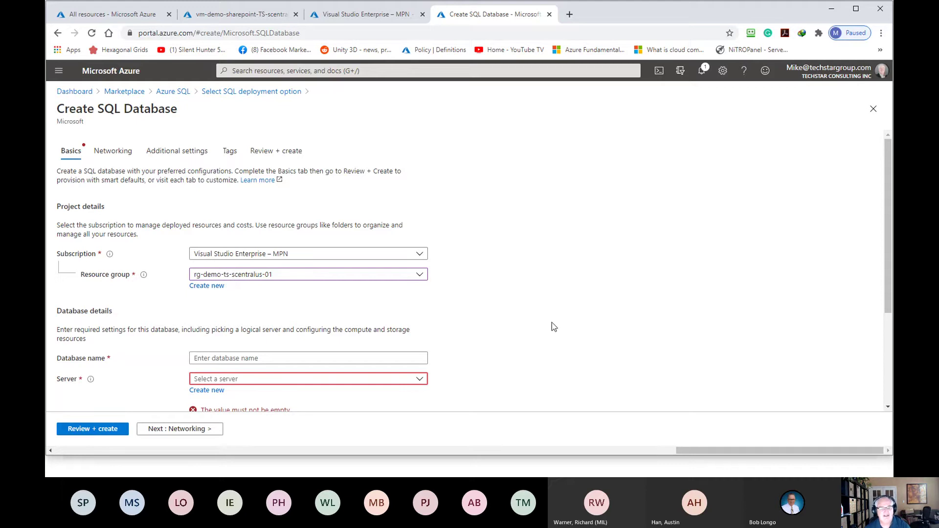
# Step: Name the new SQL database "test"
pyautogui.scroll(-2, 538, 327)
pyautogui.click(274, 252)
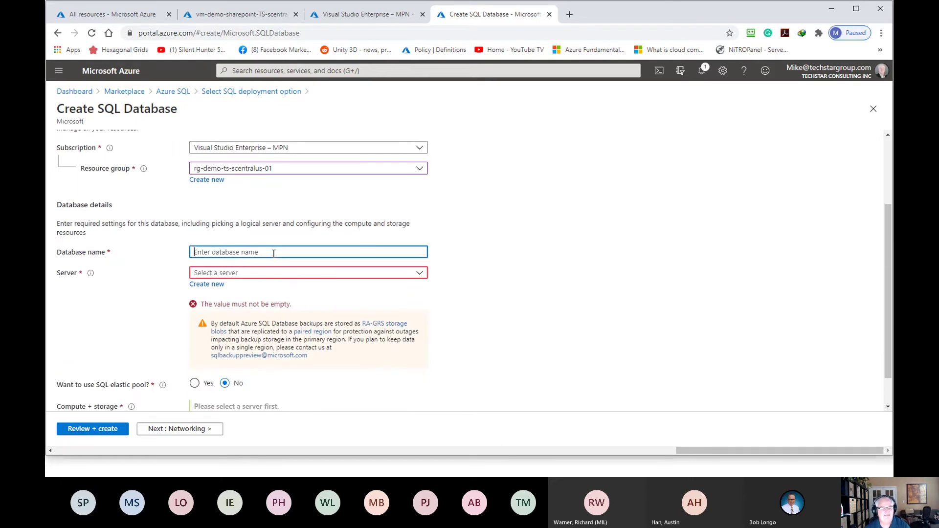
pyautogui.write('test')
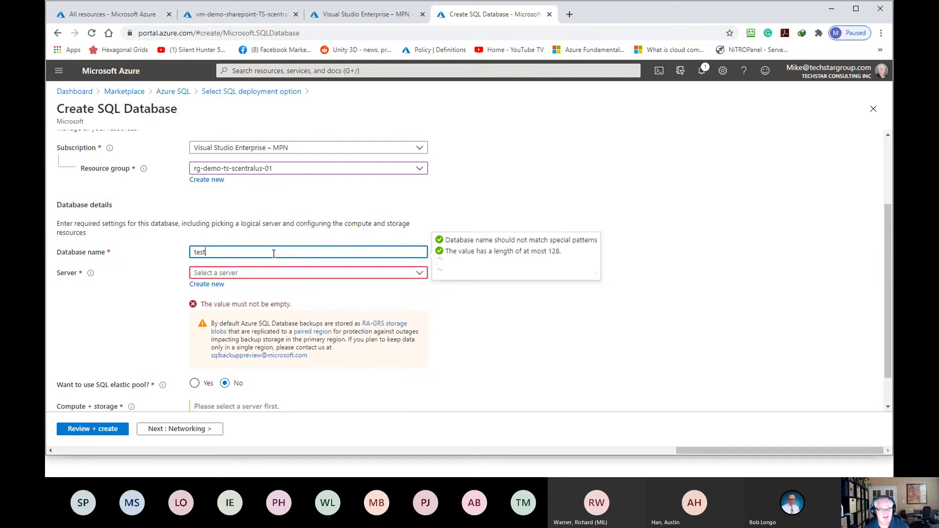
# Step: Check the available database servers and examine the new server form, then close it without creating a server
pyautogui.click(269, 276)
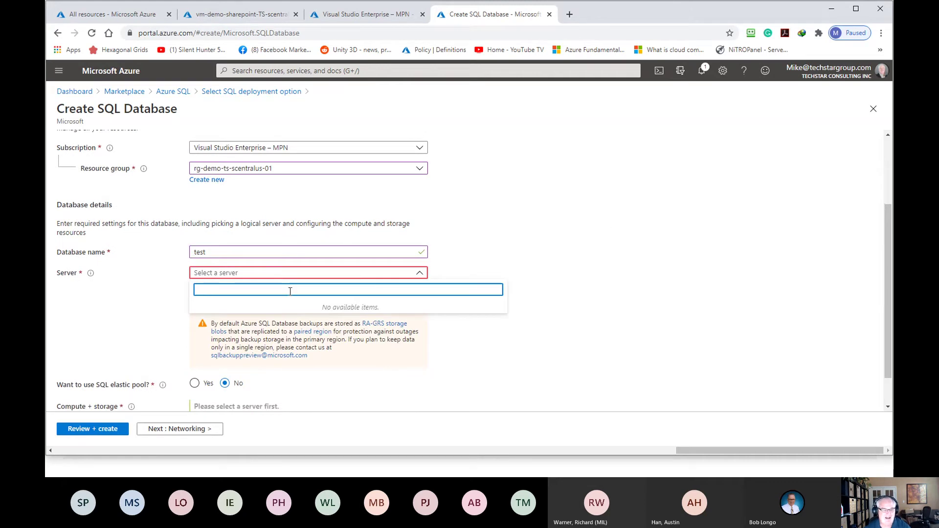
pyautogui.click(599, 279)
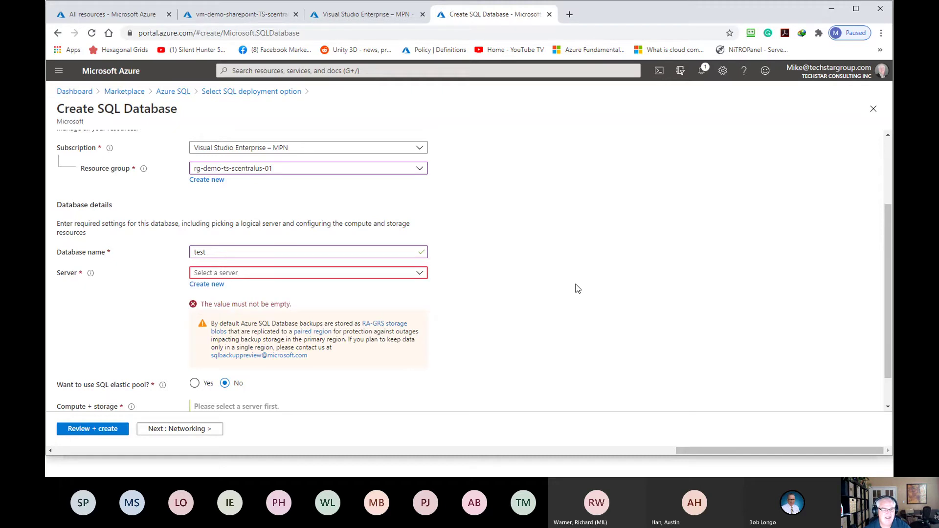
pyautogui.click(207, 284)
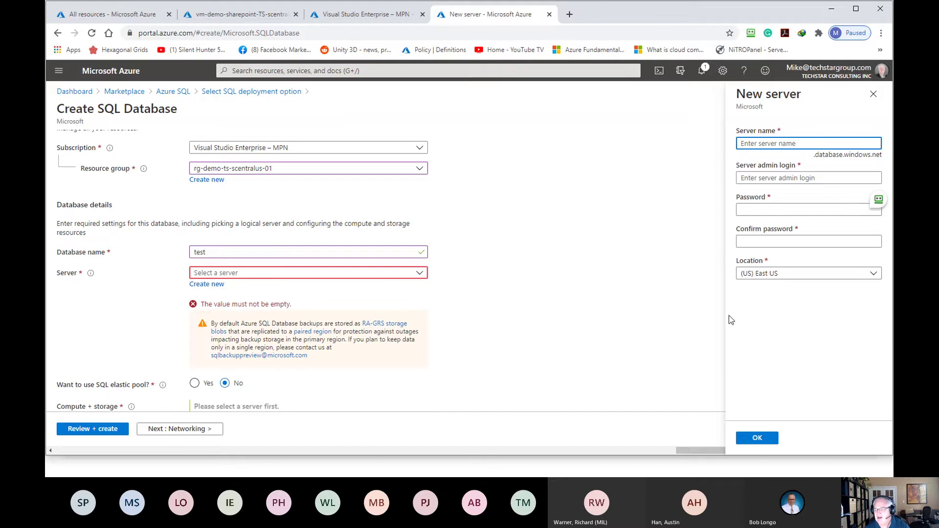
pyautogui.click(873, 94)
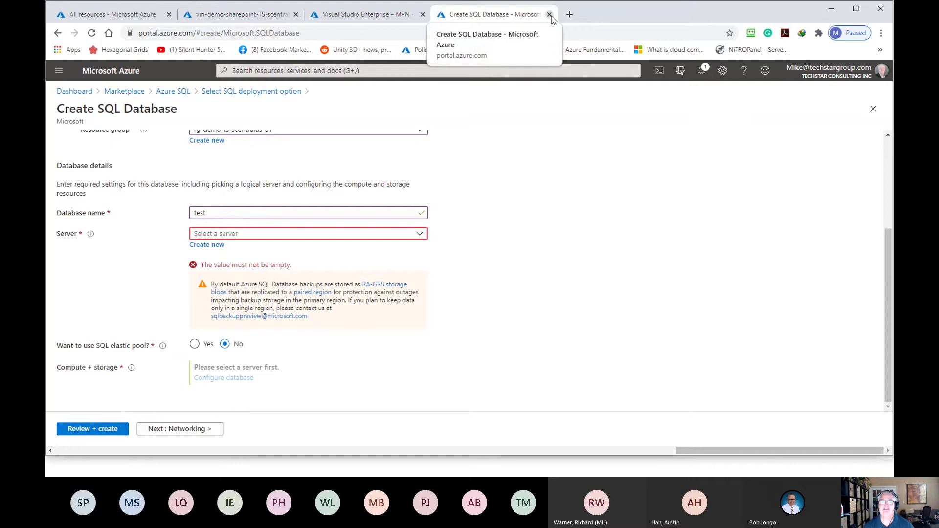
# Step: Switch to the slide presentation and advance to the Azure Role-Based Access Control (RBAC) slide
pyautogui.hotkey('alt', 'Tab')
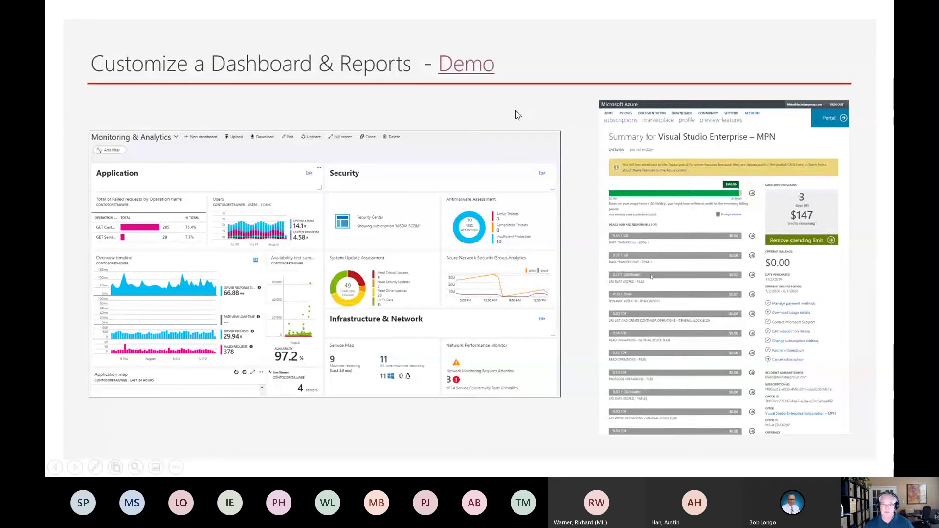
pyautogui.click(657, 50)
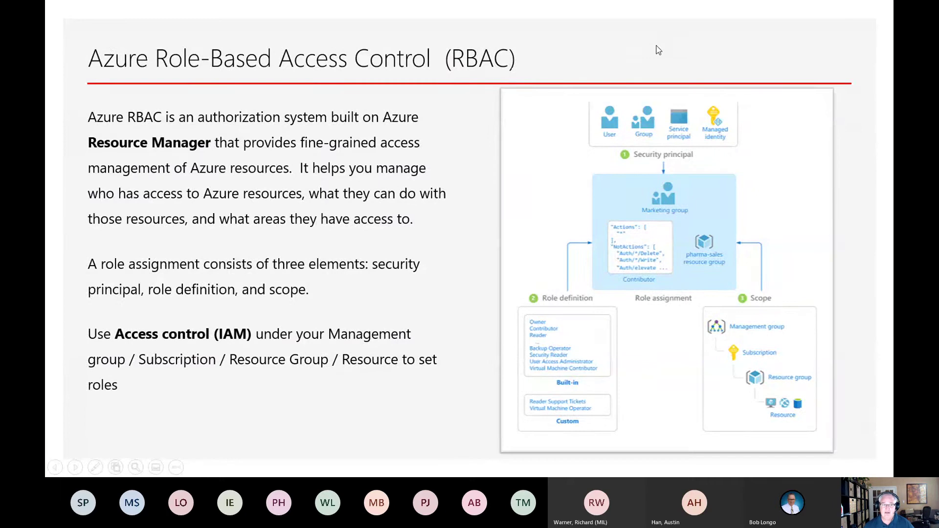
pyautogui.moveTo(437, 4)
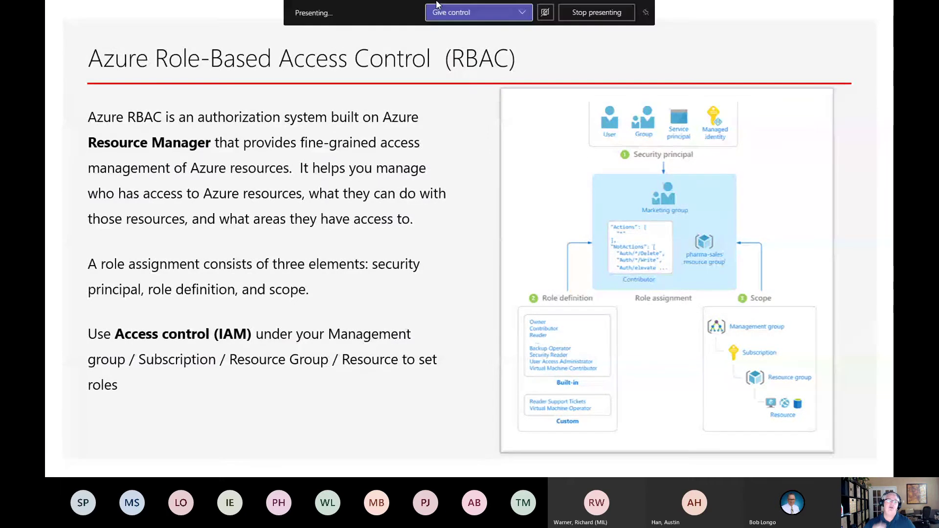
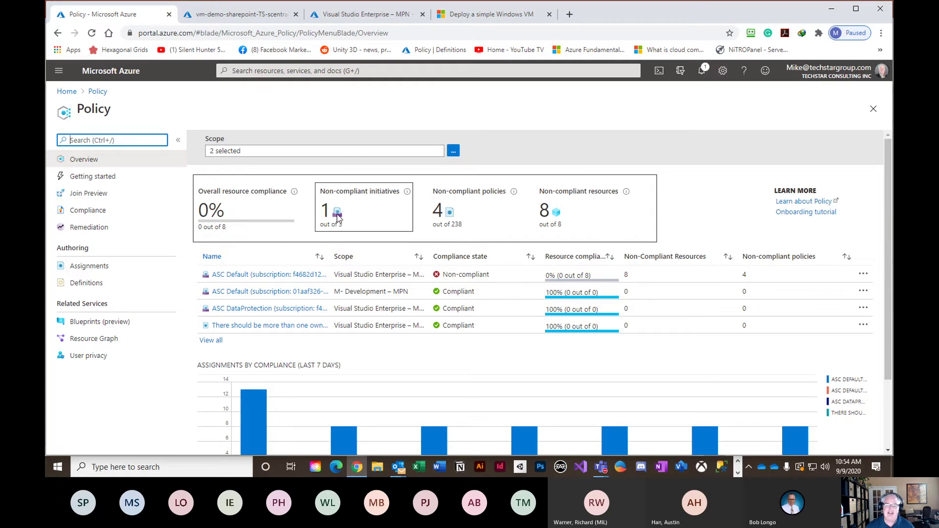
# Step: Examine the Azure Policy overview, including the compliance summary, policy assignments and seven-day compliance chart
pyautogui.click(337, 218)
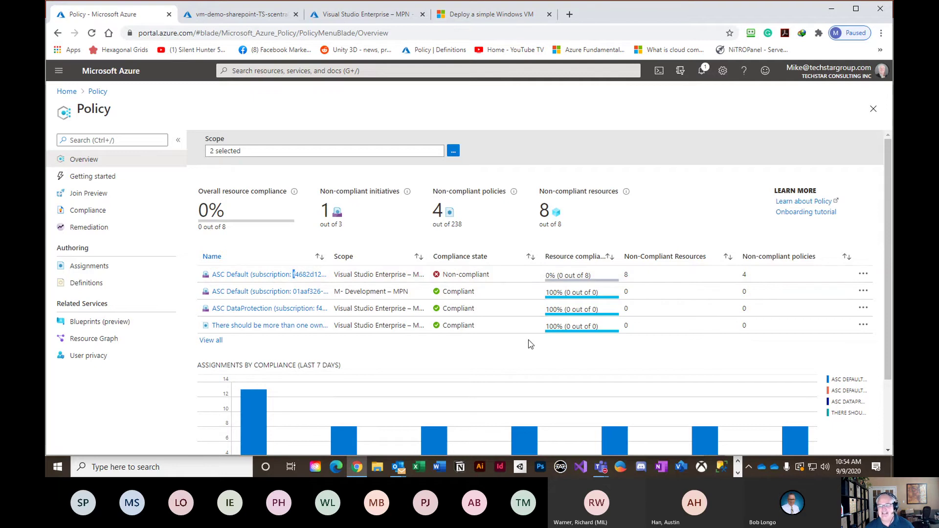
pyautogui.scroll(-2, 527, 340)
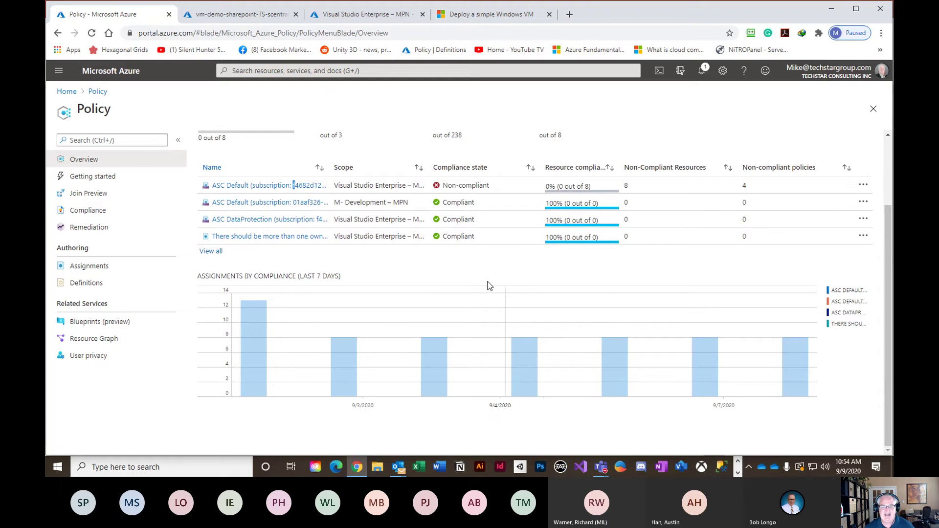
pyautogui.scroll(2, 443, 269)
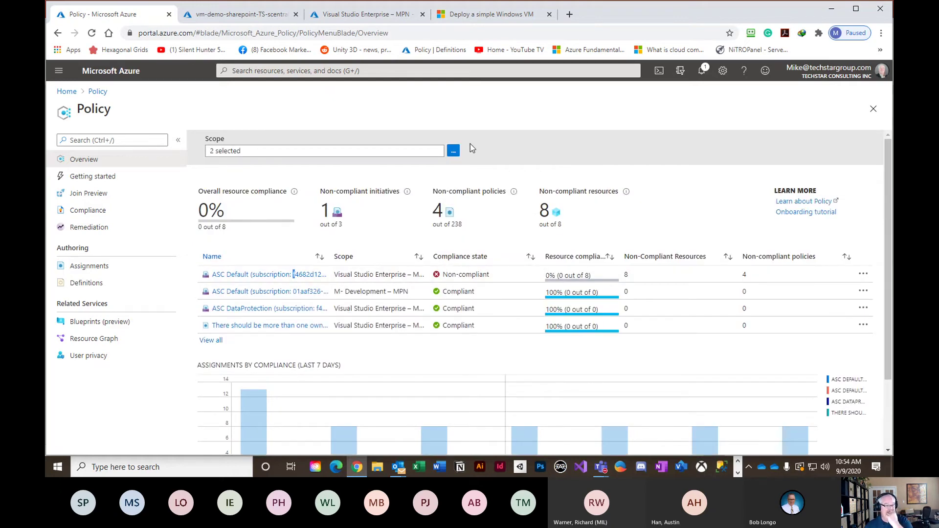
# Step: Start a new policy definition from the policy Definitions page and look through its basics, category and policy rule fields
pyautogui.click(83, 289)
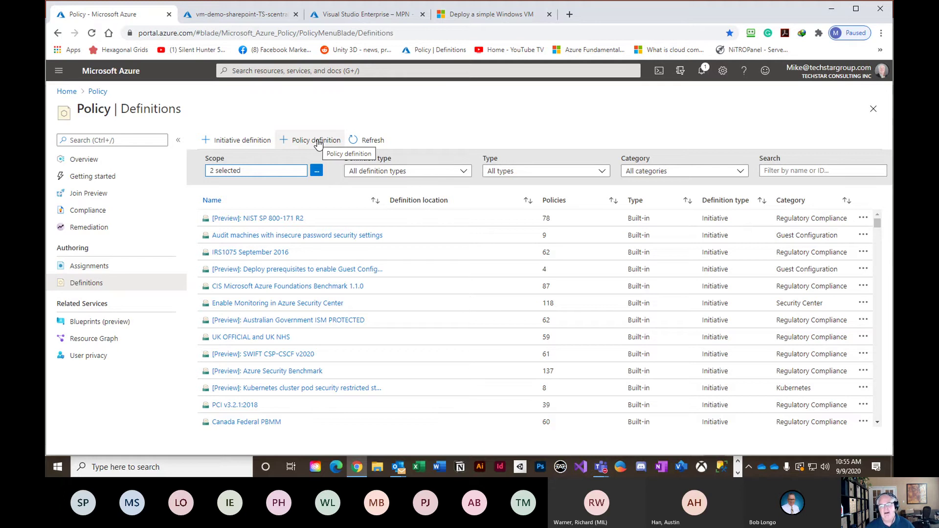
pyautogui.click(249, 145)
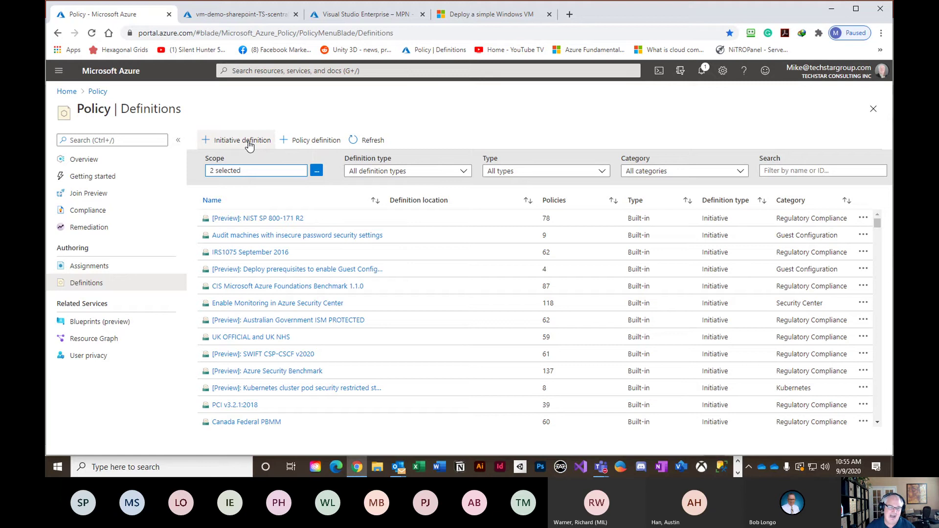
pyautogui.click(319, 147)
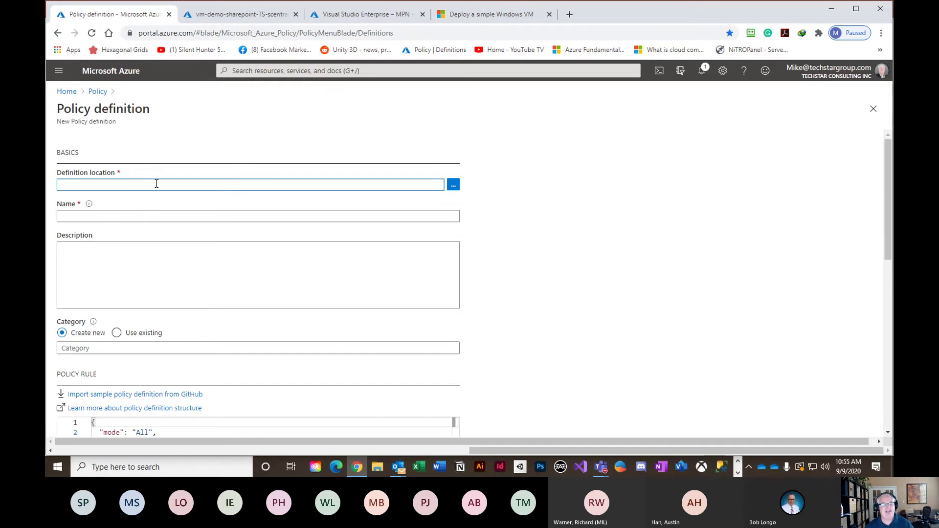
pyautogui.click(98, 216)
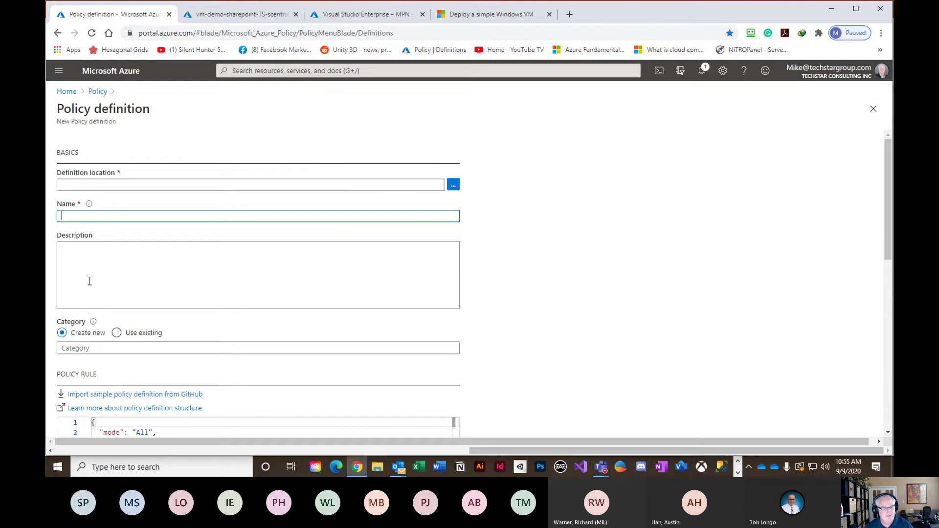
pyautogui.scroll(-3, 176, 259)
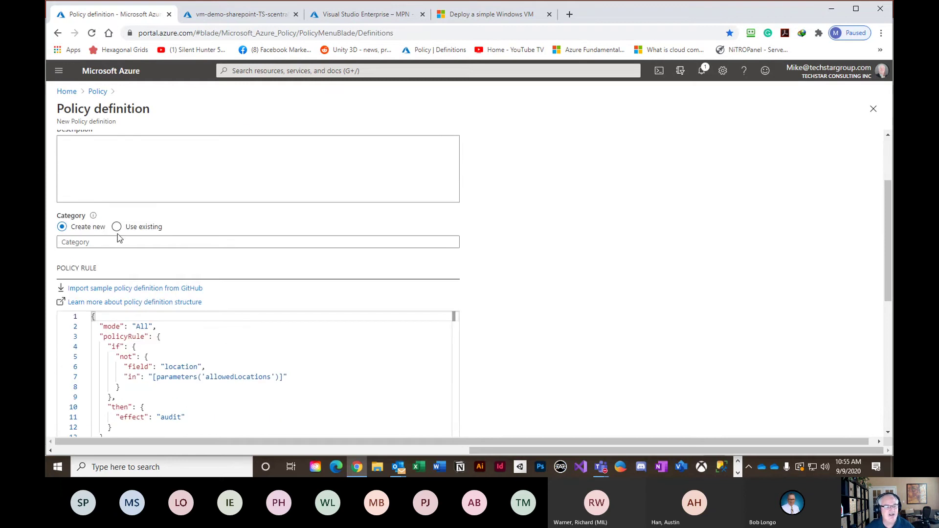
# Step: Open the sample policy definitions repository on GitHub, look in the 1-contribution-guide images folder and return to the azure-policy root
pyautogui.click(165, 289)
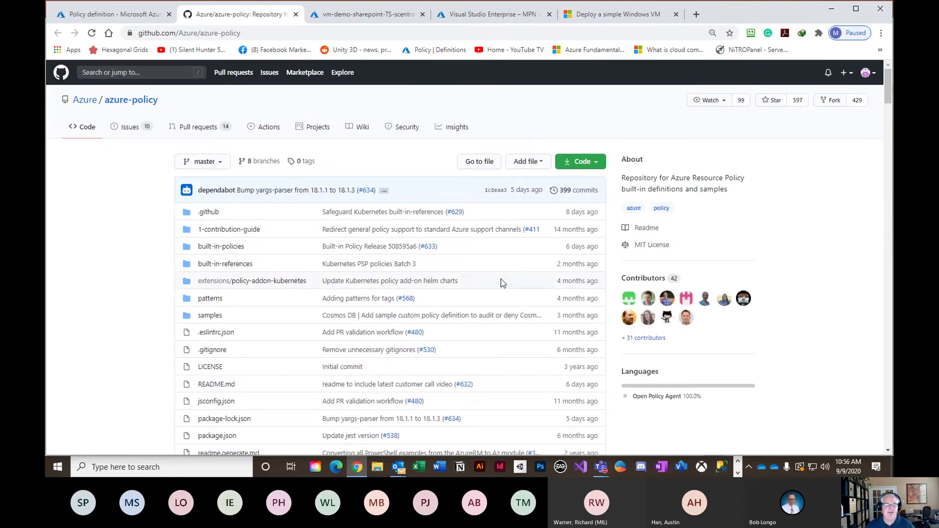
pyautogui.click(230, 230)
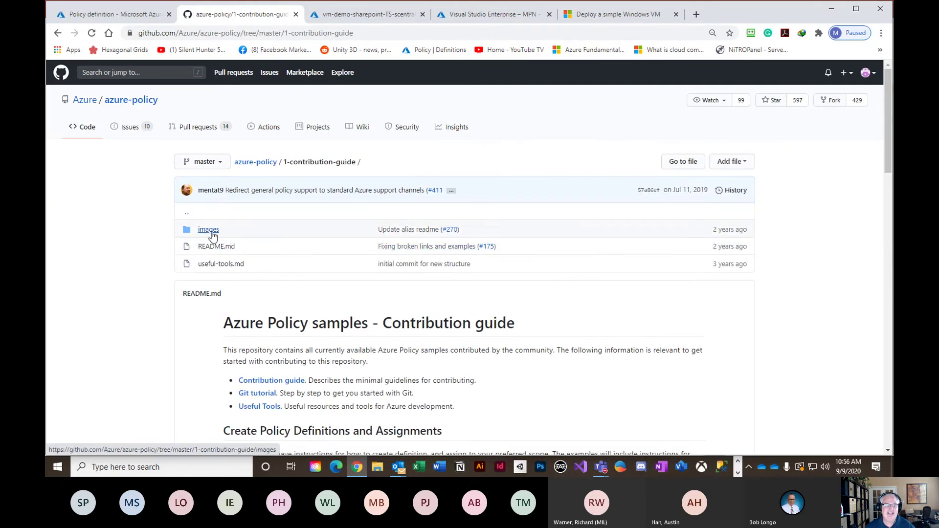
pyautogui.click(209, 230)
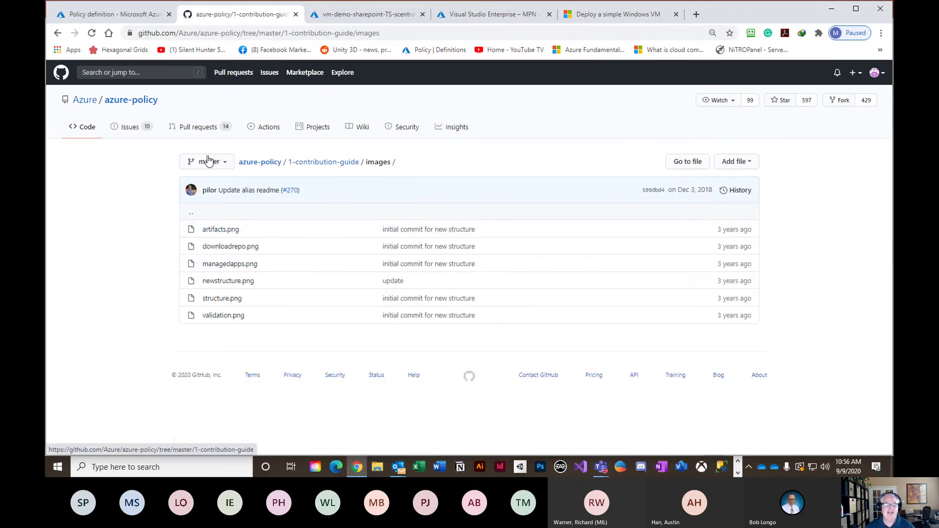
pyautogui.click(251, 166)
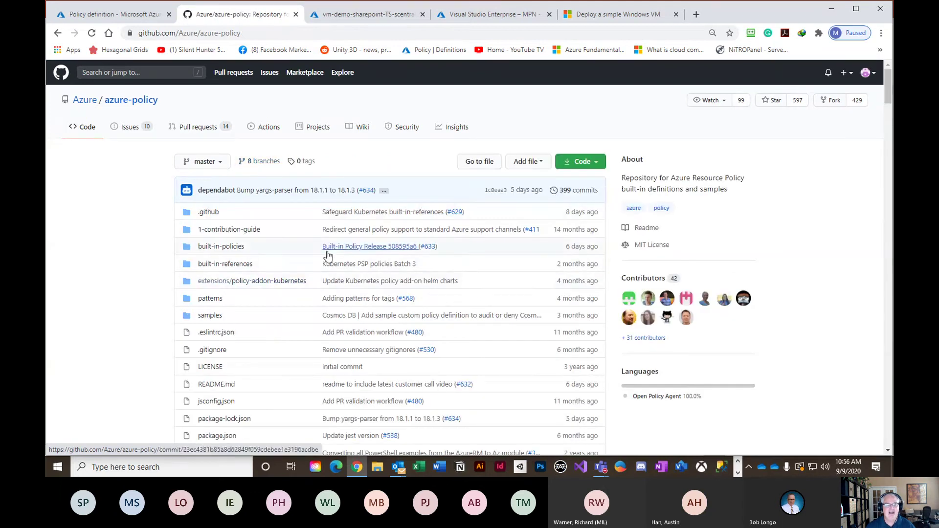
# Step: Browse the azure-policy repository to the Network folder under built-in-policies/policyDefinitions
pyautogui.click(223, 251)
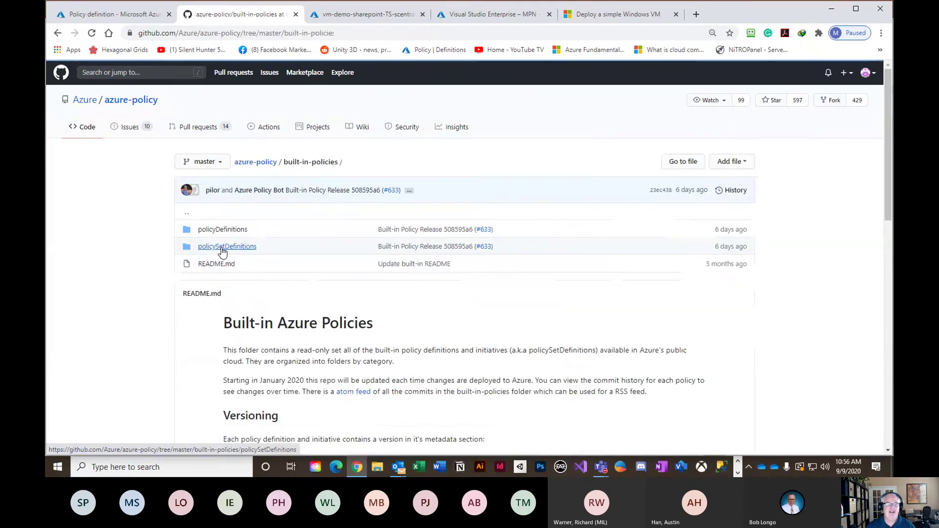
pyautogui.click(233, 235)
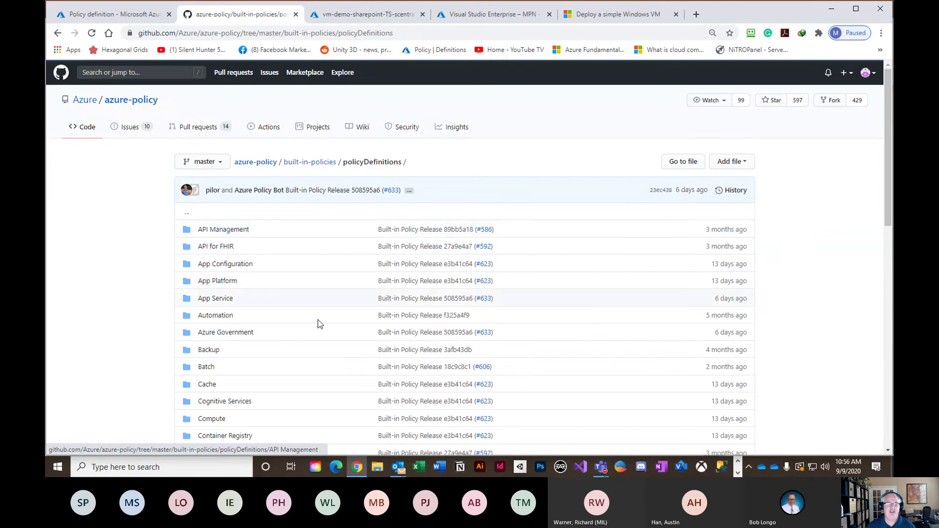
pyautogui.scroll(-5, 324, 352)
pyautogui.scroll(-2, 336, 394)
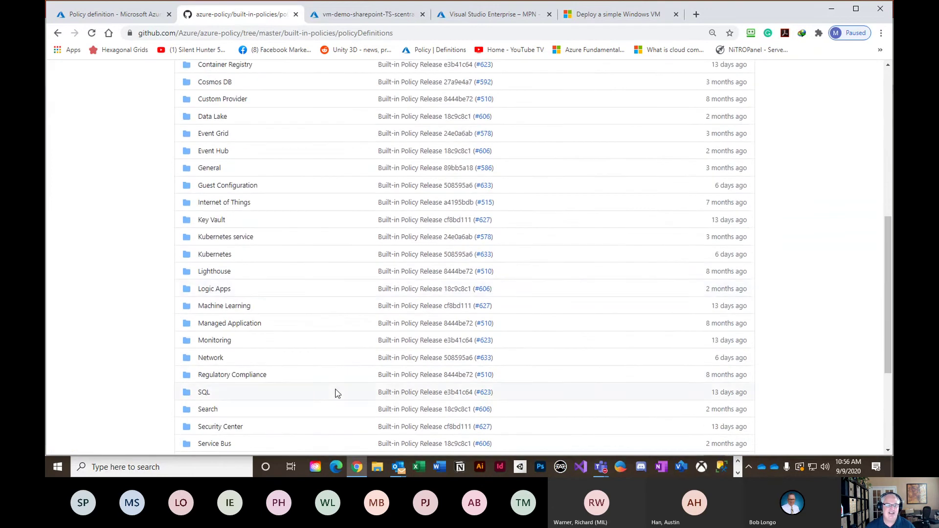
pyautogui.click(214, 358)
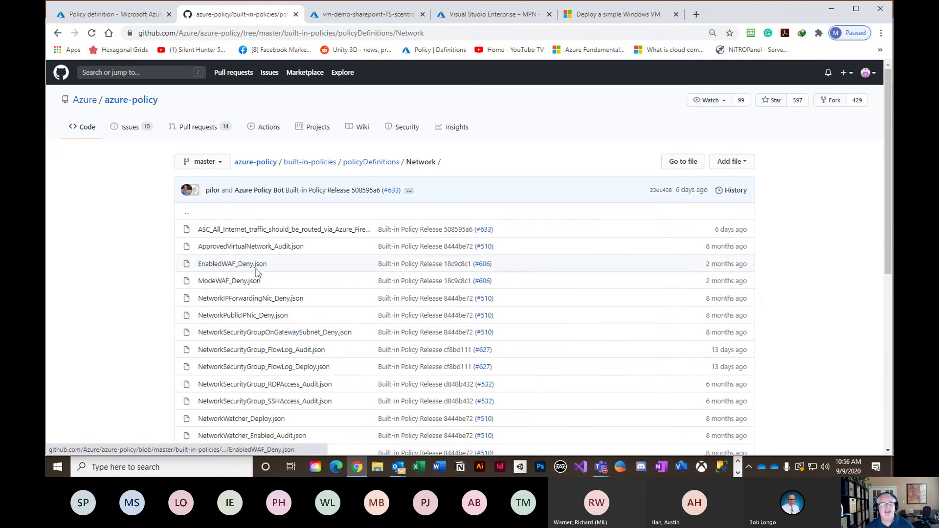
# Step: Open ApprovedVirtualNetwork_Audit.json and read through the whole policy definition
pyautogui.click(246, 248)
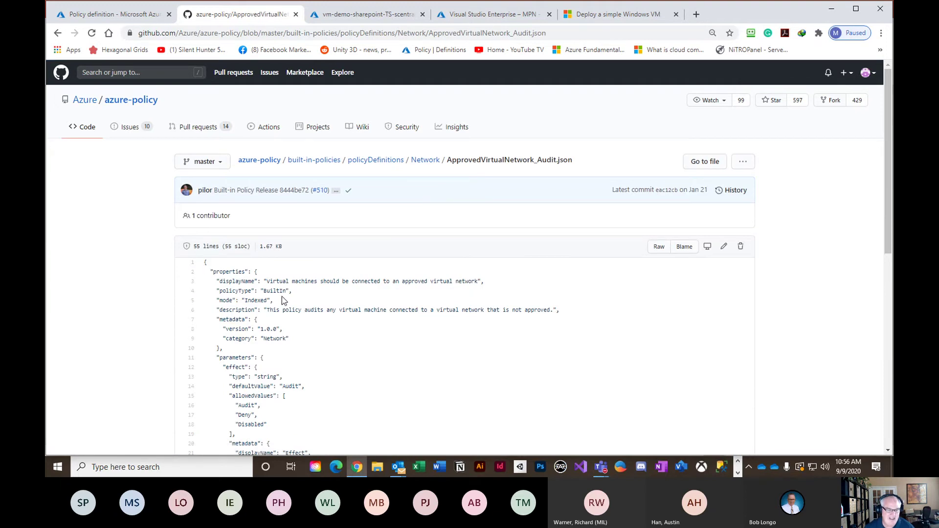
pyautogui.scroll(-4, 370, 353)
pyautogui.scroll(-4, 370, 352)
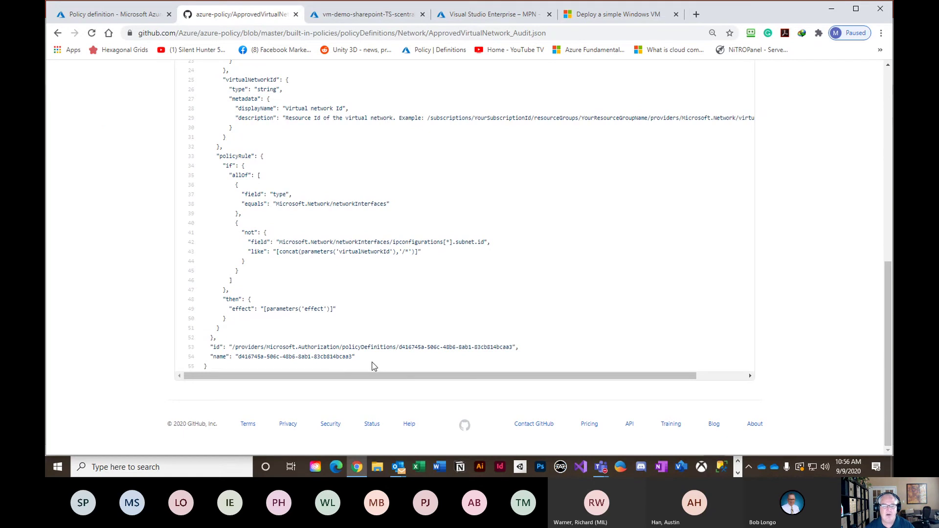
pyautogui.scroll(10, 371, 362)
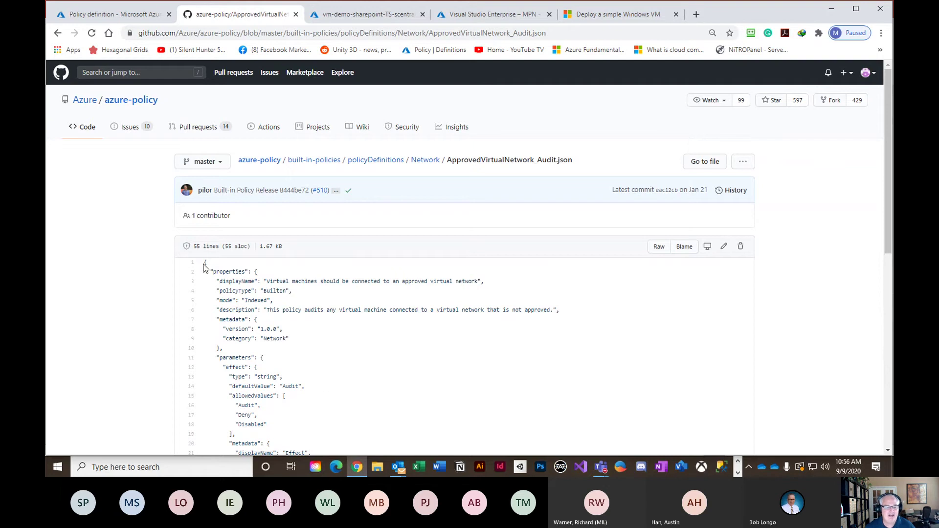
# Step: Copy the ApprovedVirtualNetwork_Audit.json code and replace the default policy rule in the new policy definition with it
pyautogui.moveTo(205, 264); pyautogui.dragTo(345, 460)
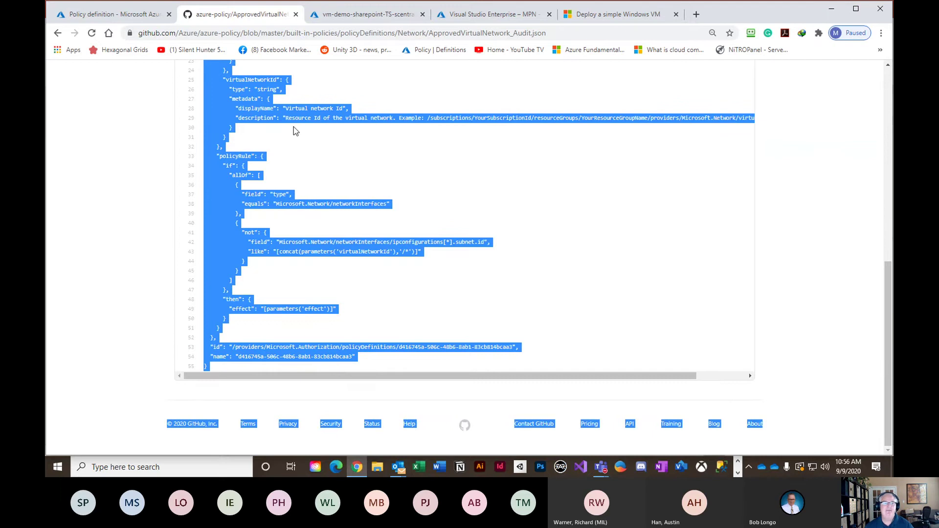
pyautogui.click(127, 16)
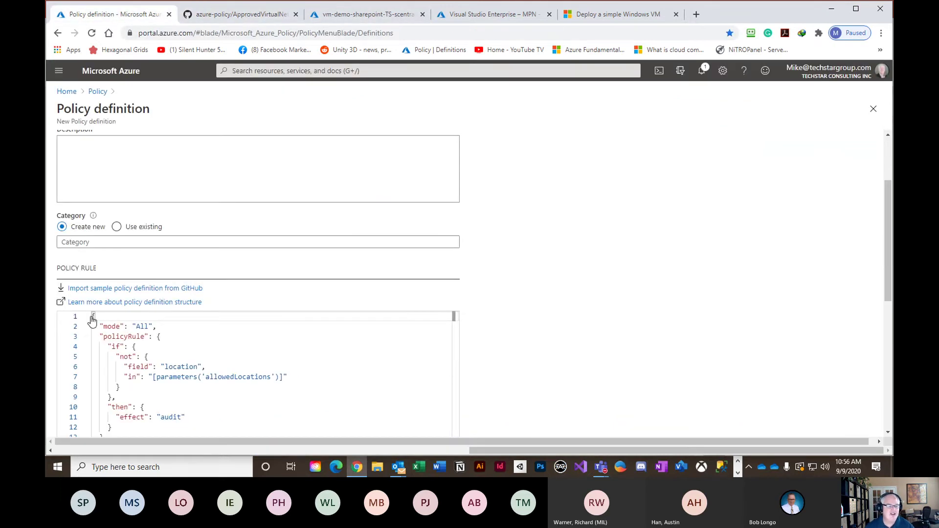
pyautogui.moveTo(93, 318); pyautogui.dragTo(369, 335)
pyautogui.press('Delete')
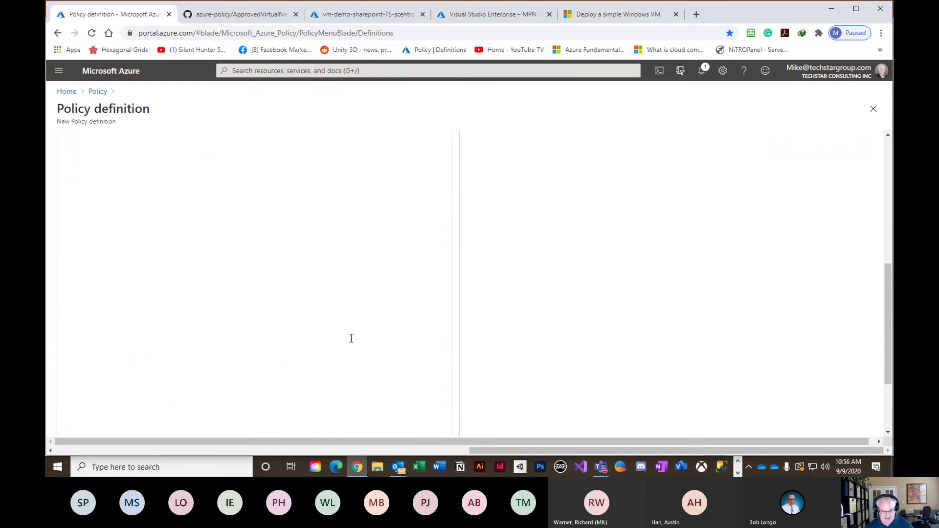
pyautogui.hotkey('ctrl', 'v')
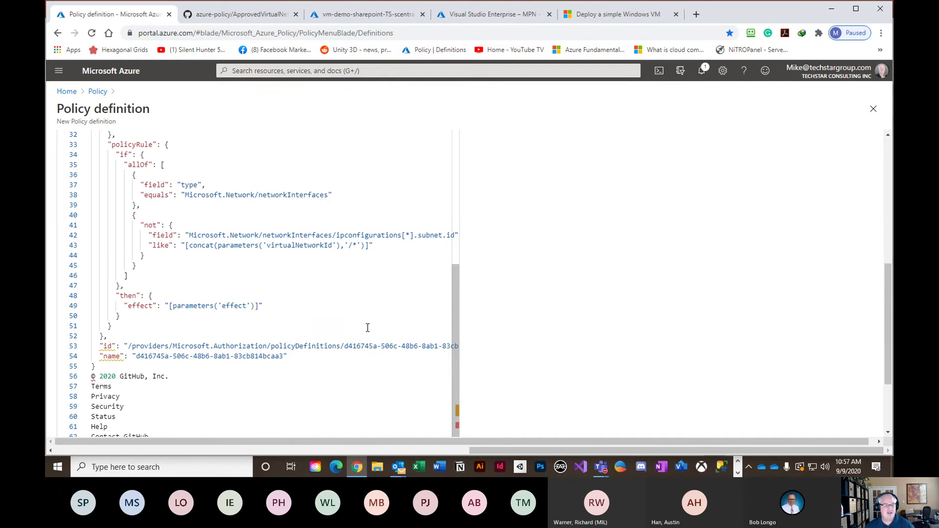
# Step: Delete the copyright symbol from the stray GitHub footer text below the pasted policy code
pyautogui.moveTo(93, 382)
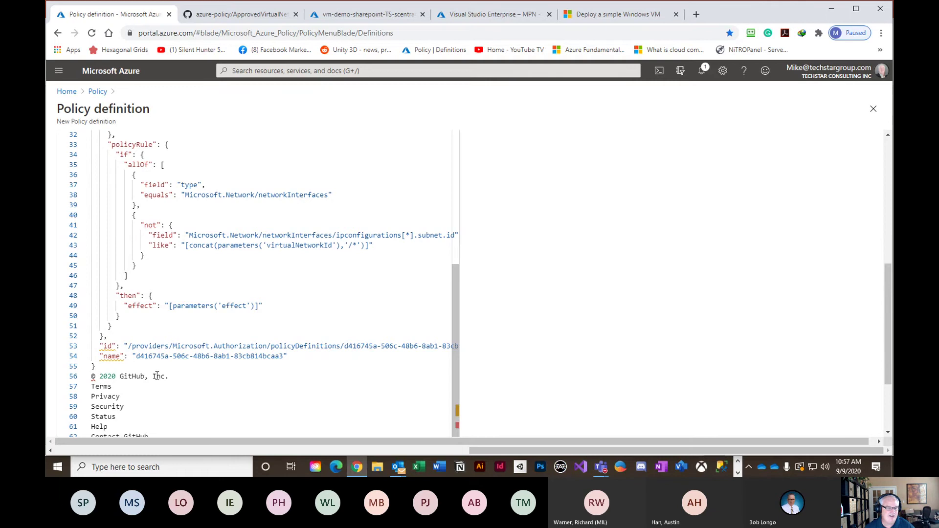
pyautogui.moveTo(185, 377); pyautogui.dragTo(83, 387)
pyautogui.click(96, 377)
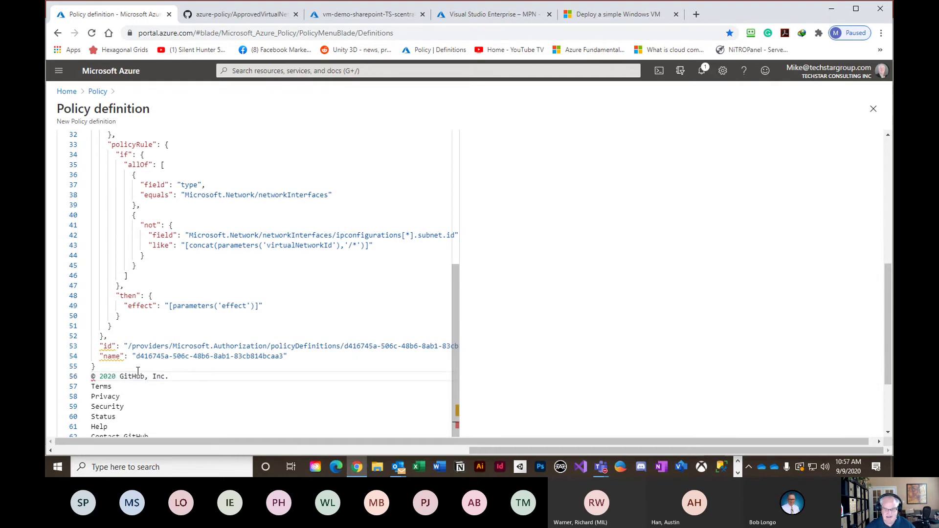
pyautogui.press('BackSpace')
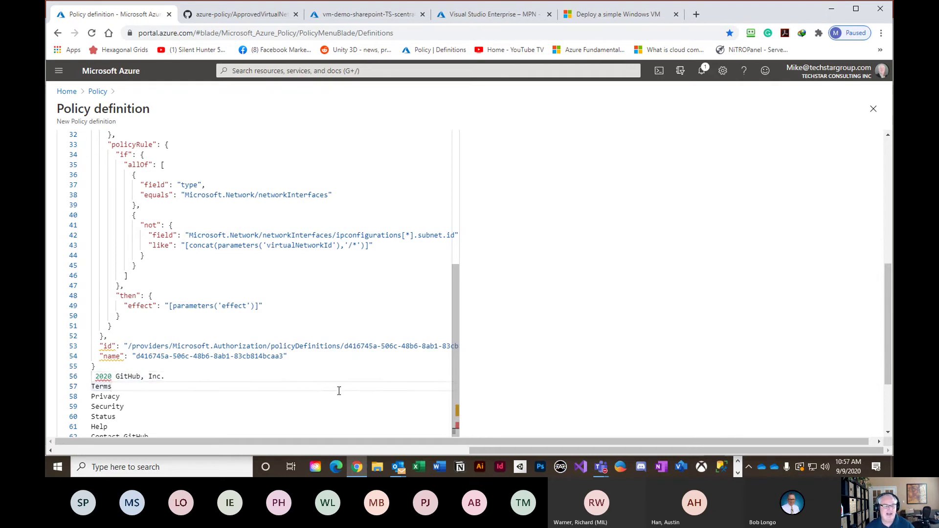
# Step: Review the pasted policy rule's properties and parameters, then return to the policy definitions list without saving
pyautogui.scroll(10, 337, 389)
pyautogui.scroll(-4, 315, 377)
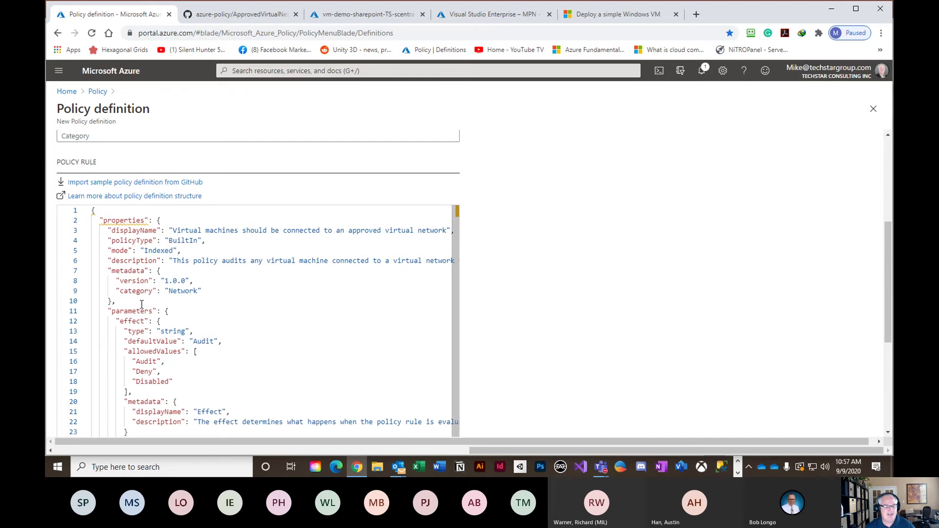
pyautogui.scroll(-2, 284, 381)
pyautogui.scroll(-2, 284, 381)
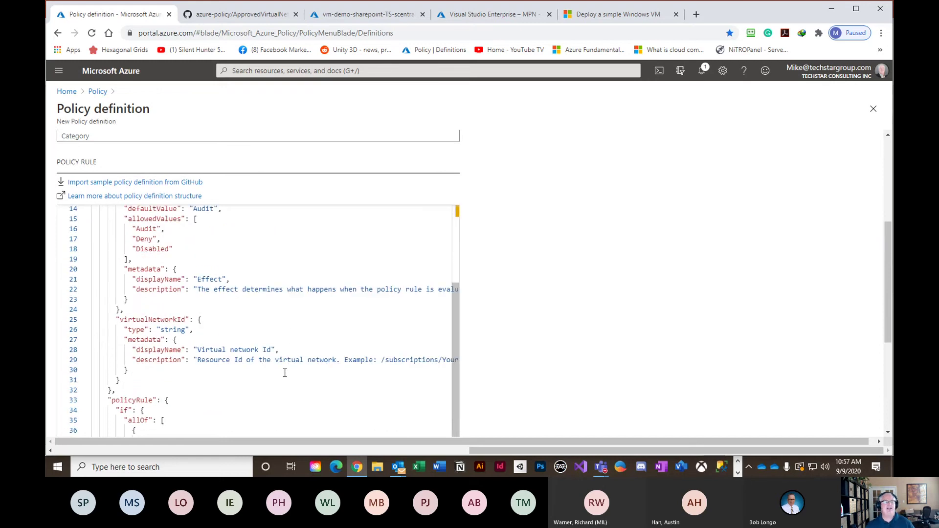
pyautogui.click(98, 92)
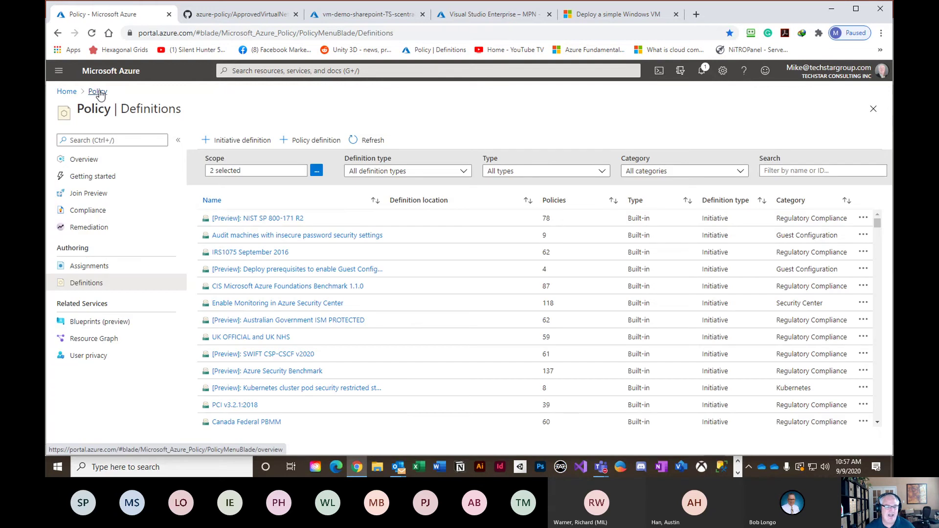
# Step: Examine the new initiative definition form, then leave it unsaved and return to the policy definitions list
pyautogui.click(238, 145)
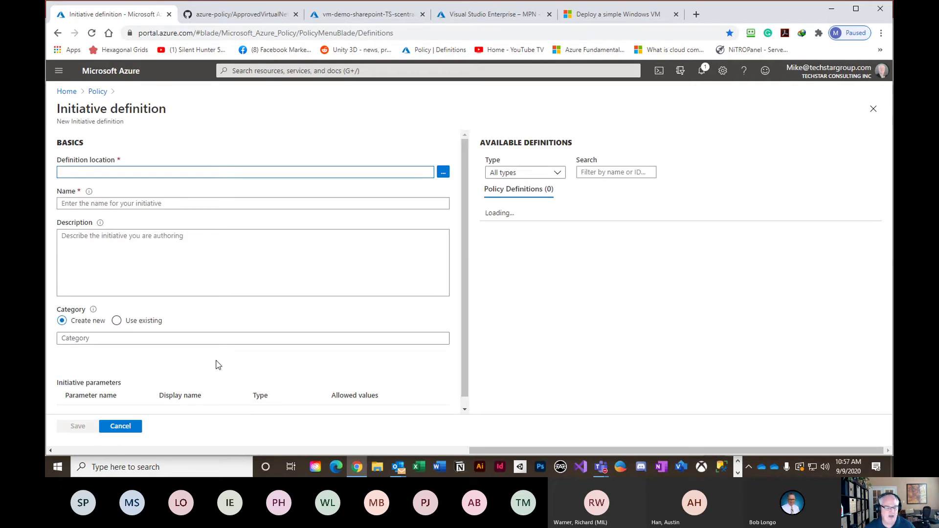
pyautogui.scroll(-1, 213, 359)
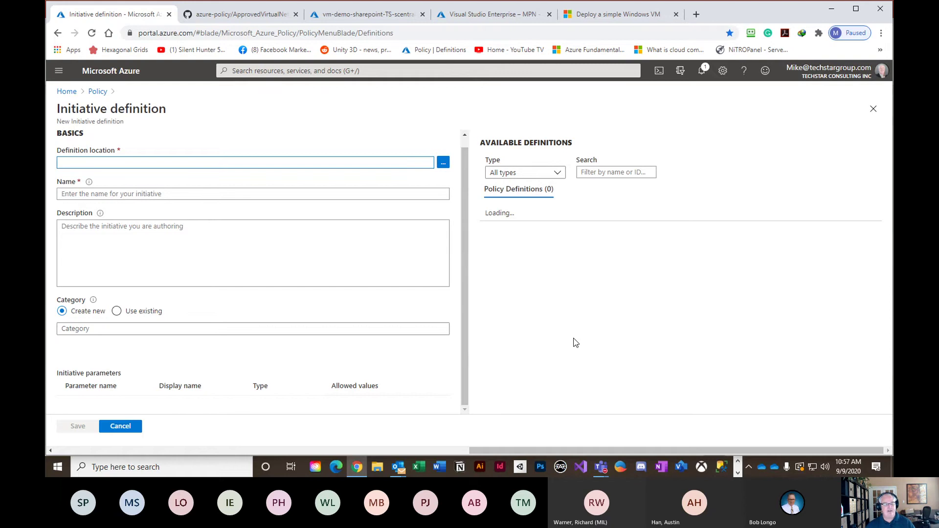
pyautogui.click(64, 92)
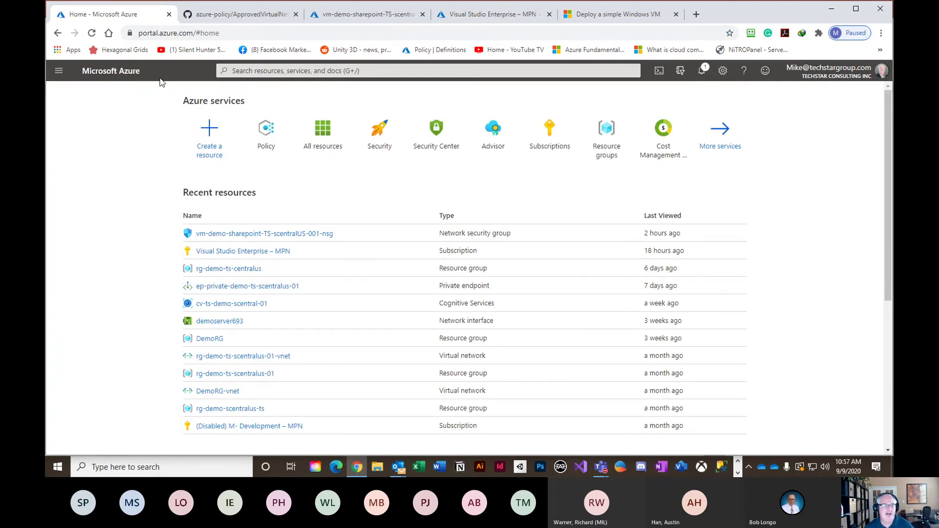
pyautogui.click(57, 33)
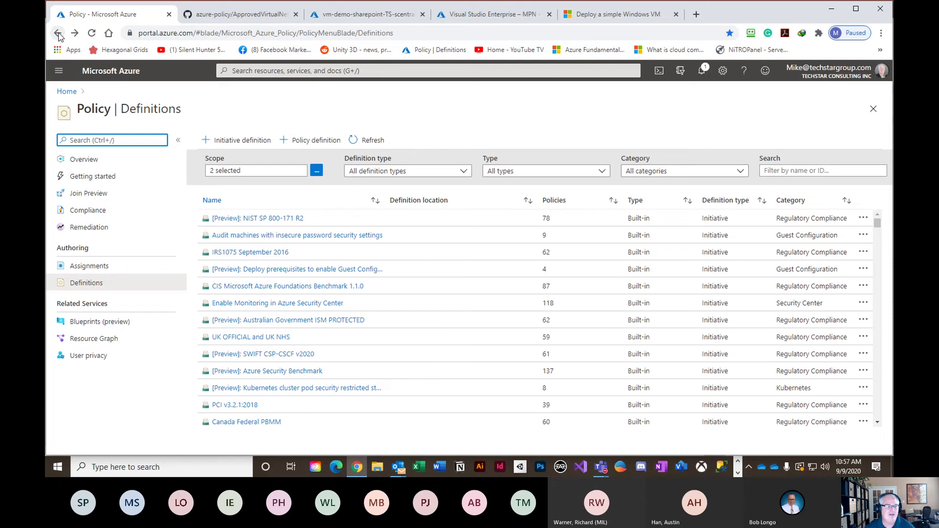
pyautogui.doubleClick(102, 113)
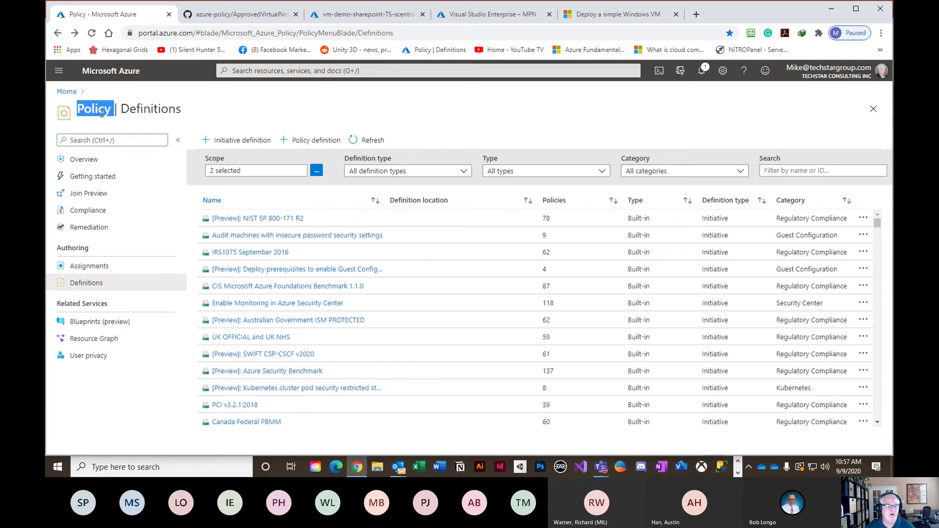
# Step: View the existing Azure Policy assignments, then switch to the Azure Governance presentation in PowerPoint
pyautogui.click(92, 269)
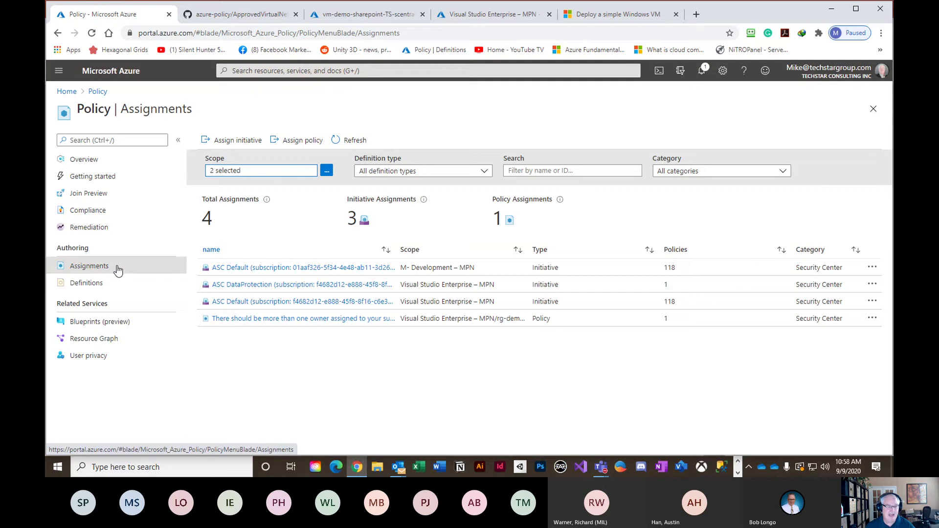
pyautogui.click(354, 472)
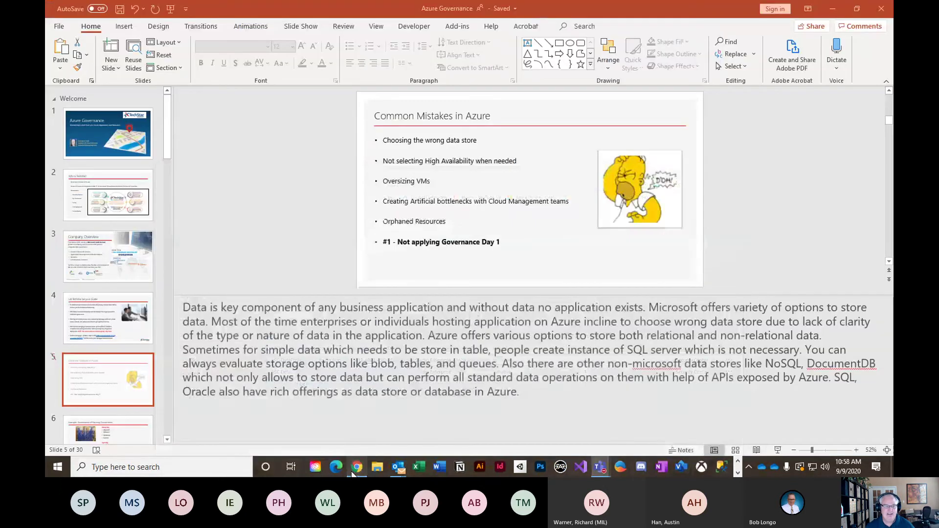
pyautogui.click(354, 472)
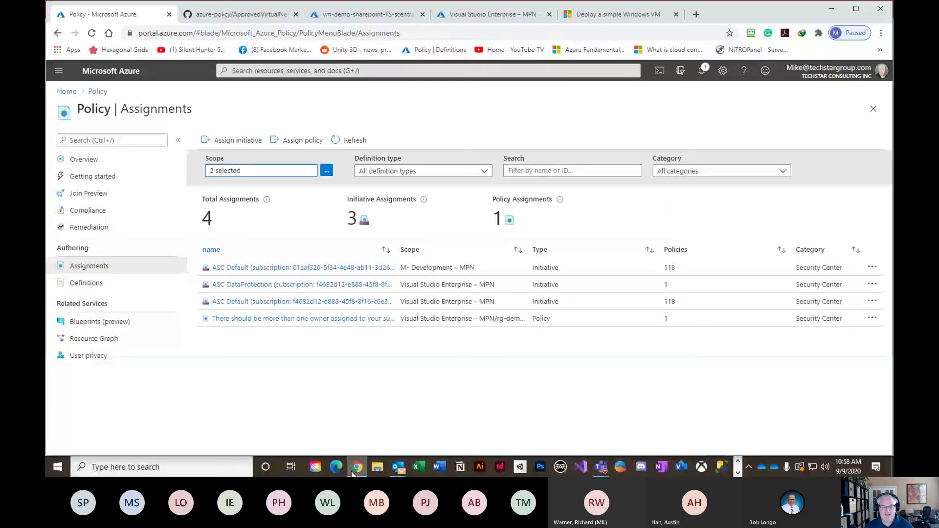
pyautogui.hotkey('alt', 'Tab')
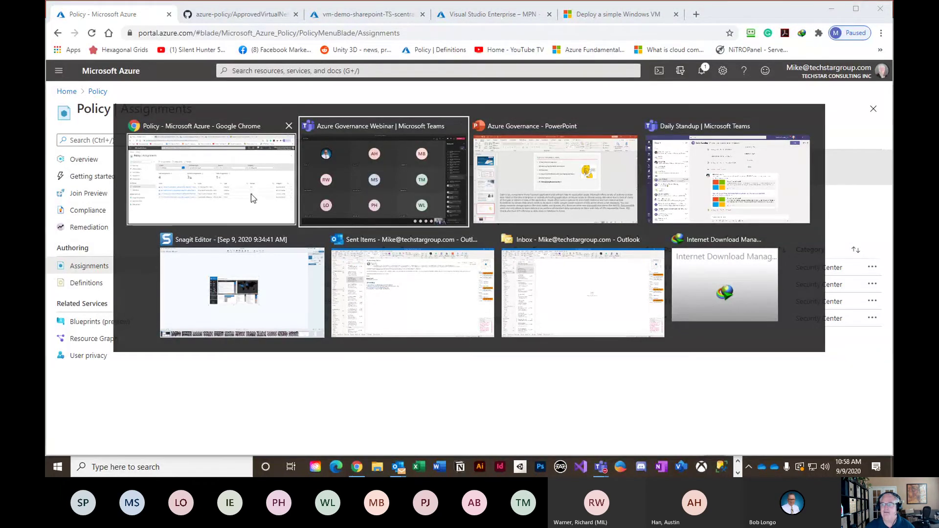
pyautogui.click(584, 190)
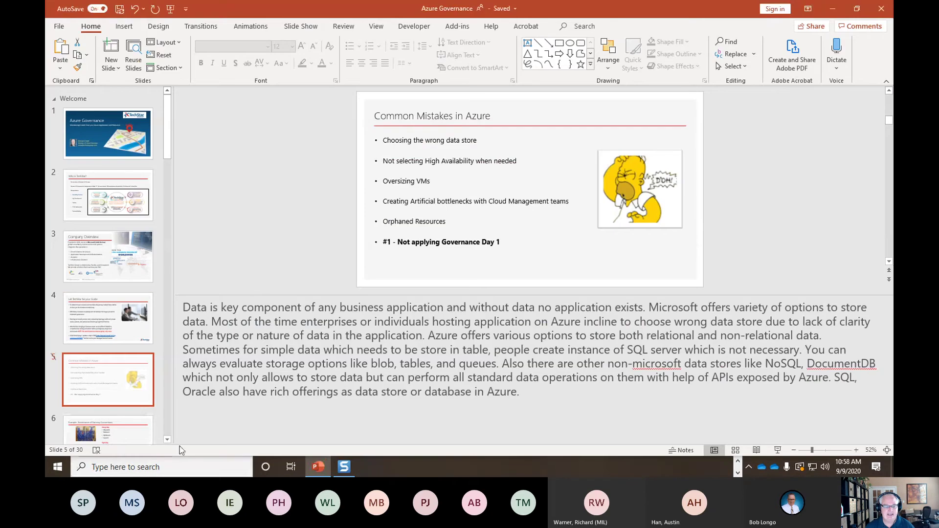
# Step: Browse the slide deck past Resource Tags to the Policies and Initiatives slide
pyautogui.click(778, 451)
pyautogui.press('Escape')
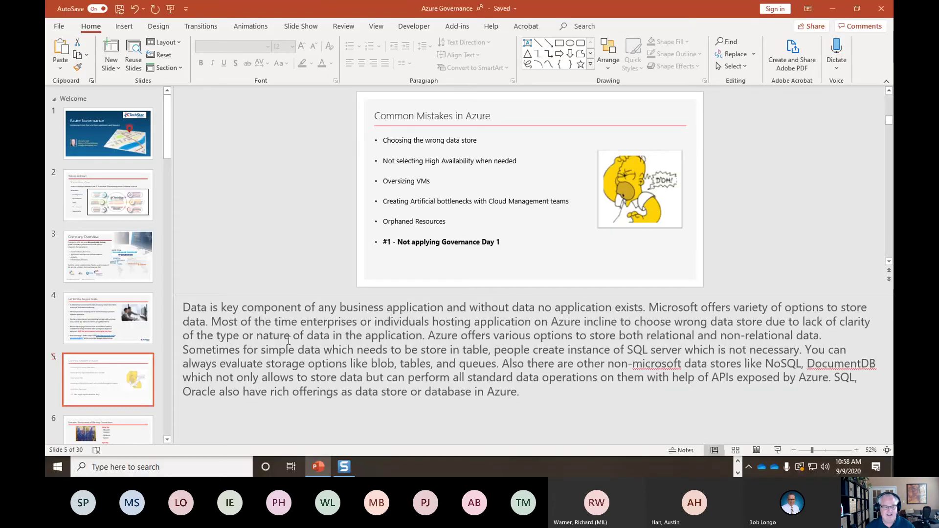
pyautogui.scroll(-10, 107, 357)
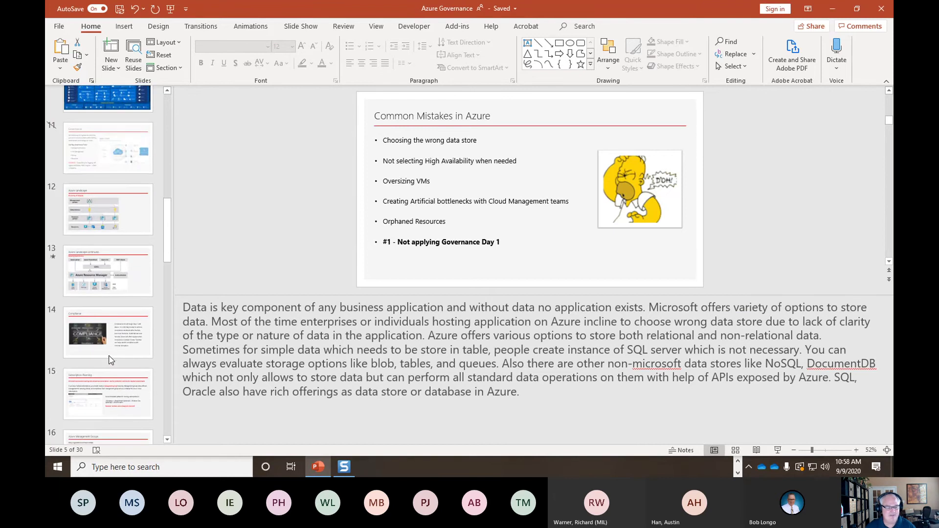
pyautogui.scroll(-5, 109, 360)
pyautogui.click(122, 354)
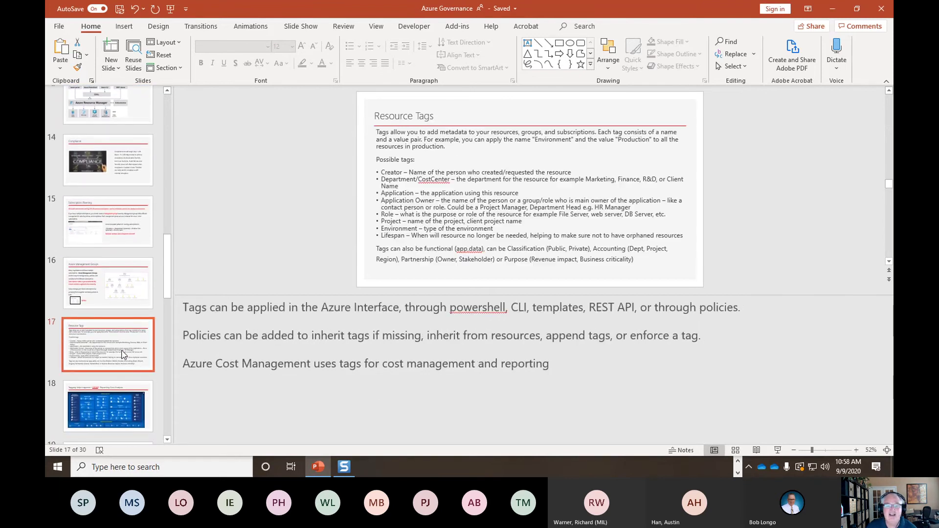
pyautogui.scroll(-8, 118, 374)
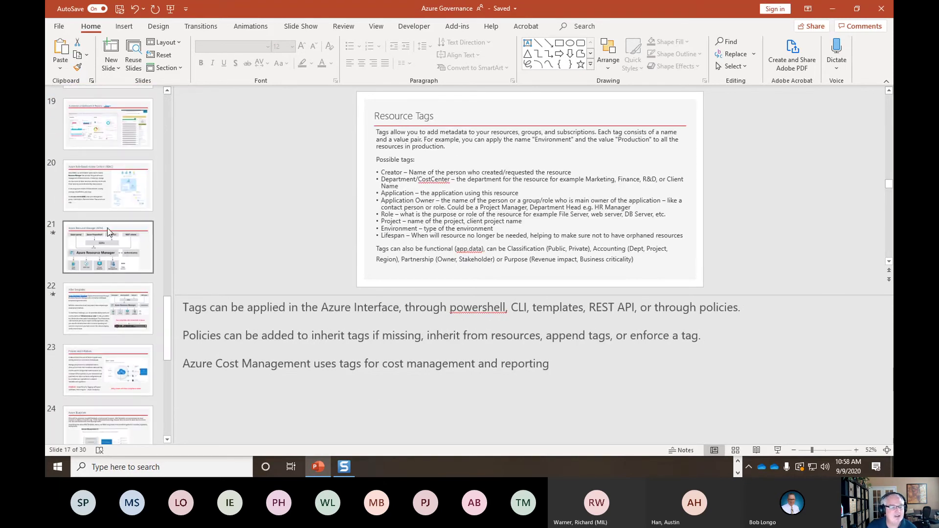
pyautogui.click(110, 386)
pyautogui.scroll(-3, 110, 386)
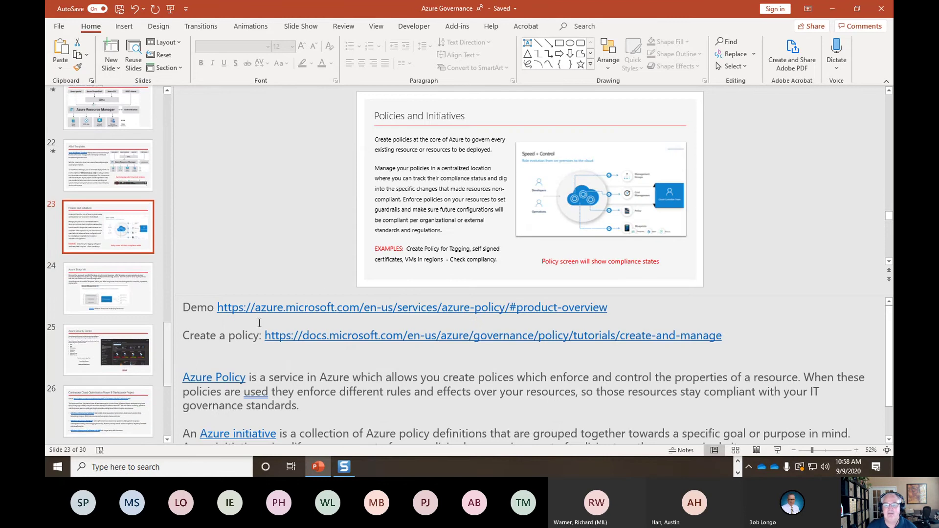
# Step: Open the Azure Blueprints slide, look through its speaker notes and present the slide full screen
pyautogui.click(107, 289)
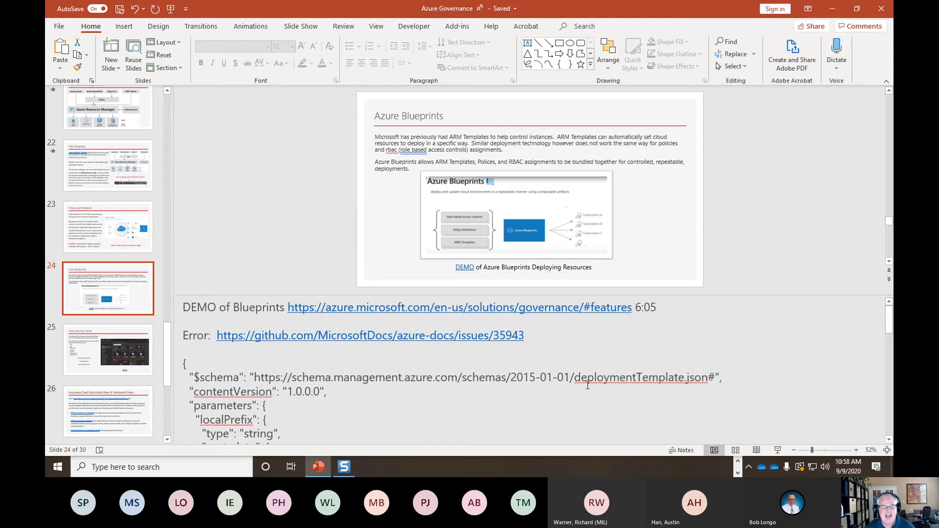
pyautogui.scroll(-6, 588, 385)
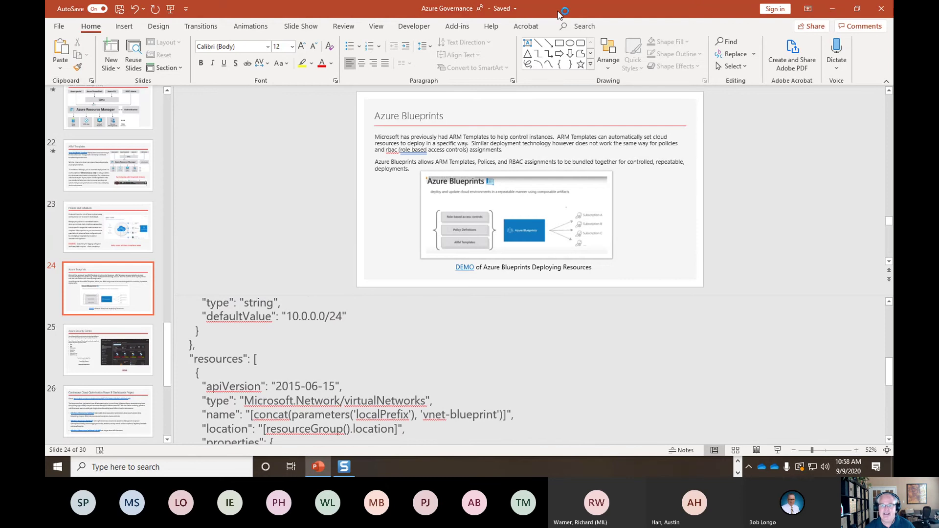
pyautogui.hotkey('alt', 'Tab')
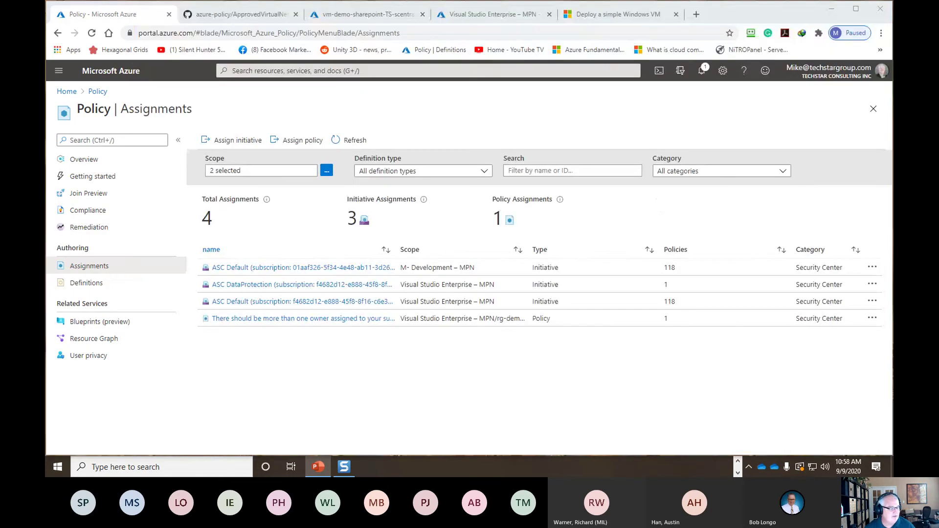
pyautogui.hotkey('alt', 'Tab')
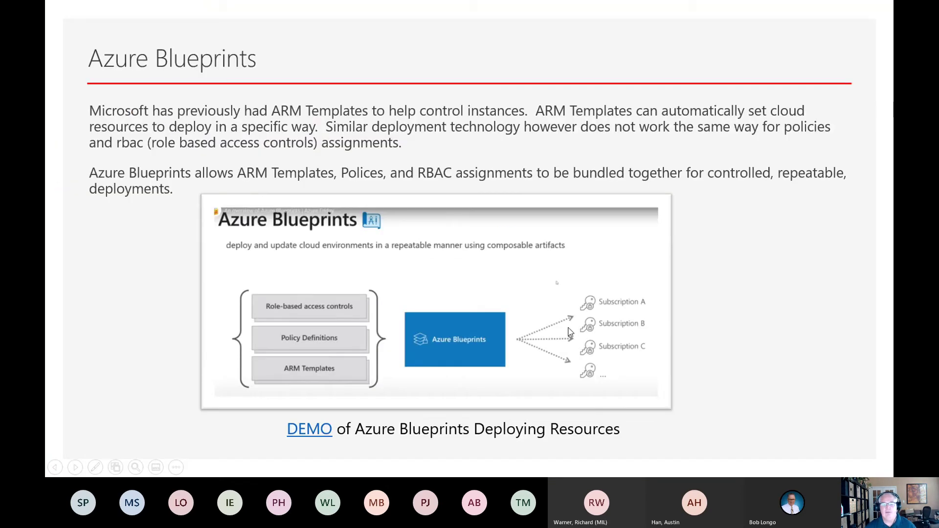